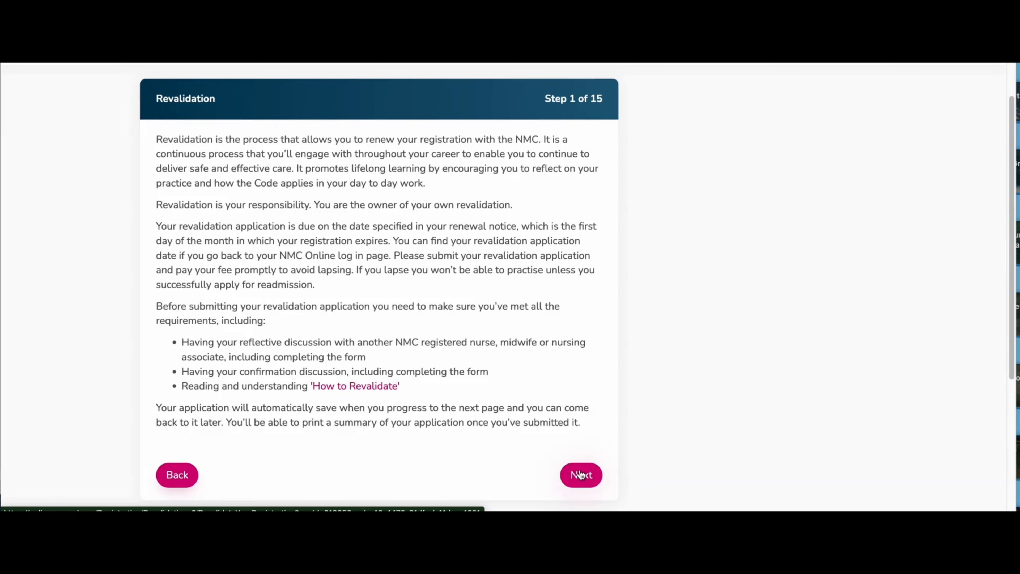
- Continue past the revalidation introduction, review the requirements page with its guidance confirmation and renewal selection, and proceed
{"action": "left_click", "coordinate": [580, 474]}
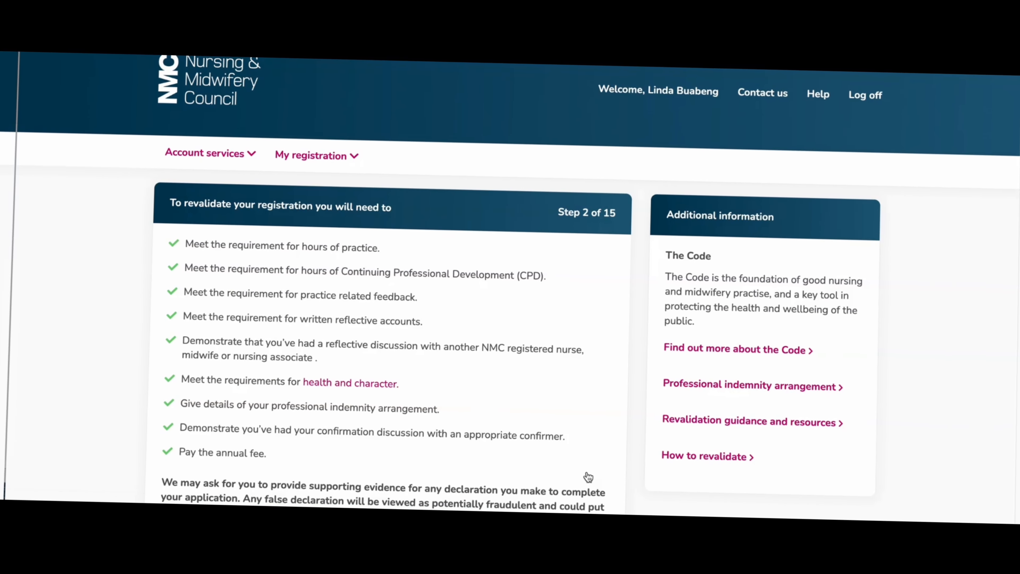
{"action": "scroll", "coordinate": [575, 398], "scroll_direction": "down", "scroll_amount": 1}
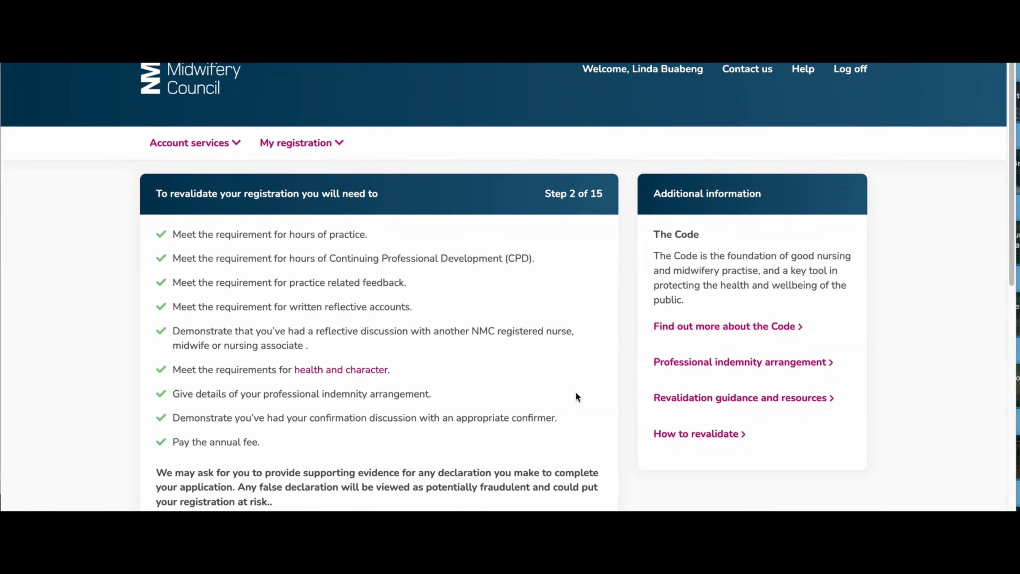
{"action": "scroll", "coordinate": [575, 392], "scroll_direction": "down", "scroll_amount": 2}
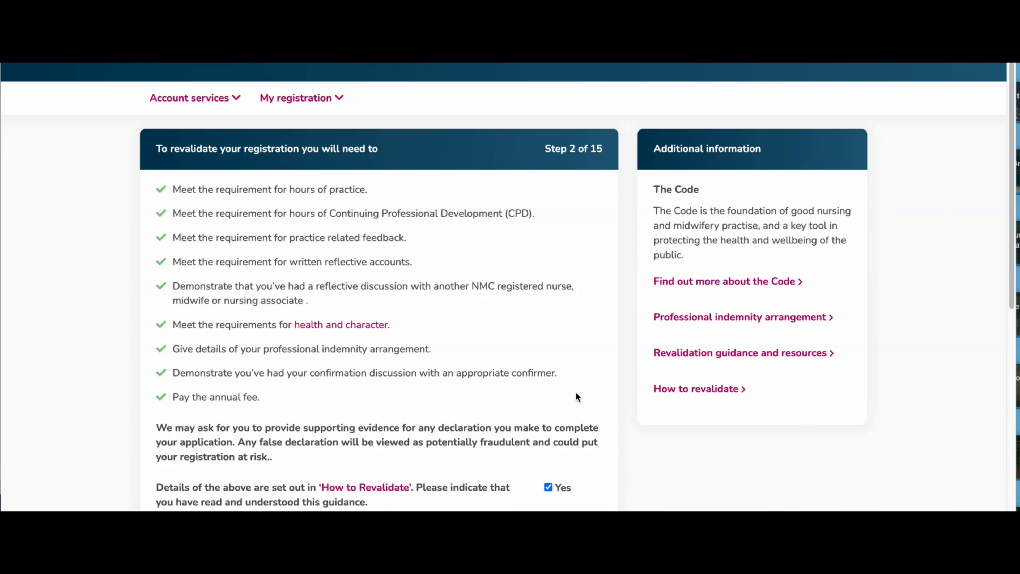
{"action": "scroll", "coordinate": [576, 393], "scroll_direction": "down", "scroll_amount": 1}
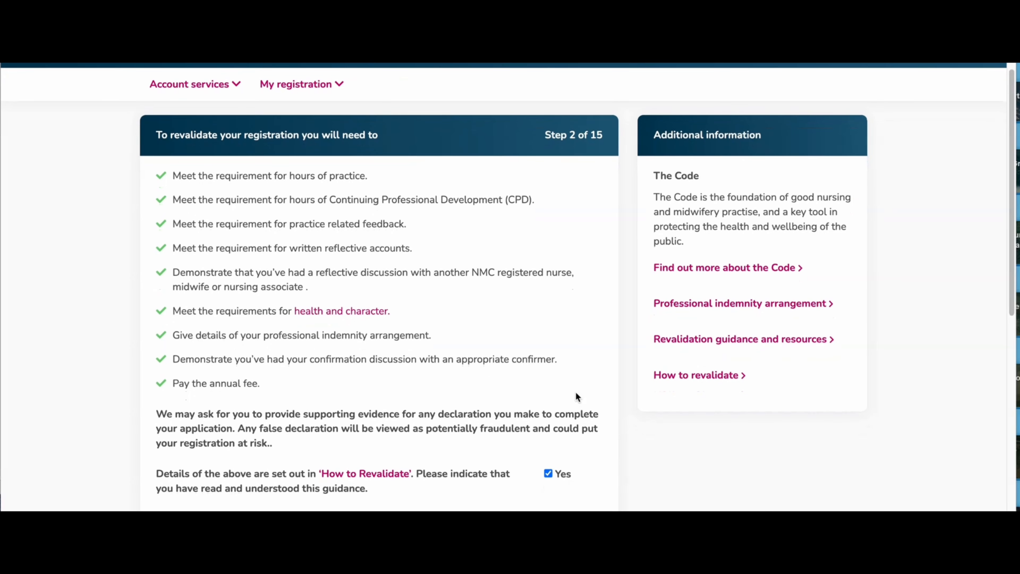
{"action": "scroll", "coordinate": [575, 393], "scroll_direction": "down", "scroll_amount": 1}
{"action": "scroll", "coordinate": [576, 393], "scroll_direction": "down", "scroll_amount": 1}
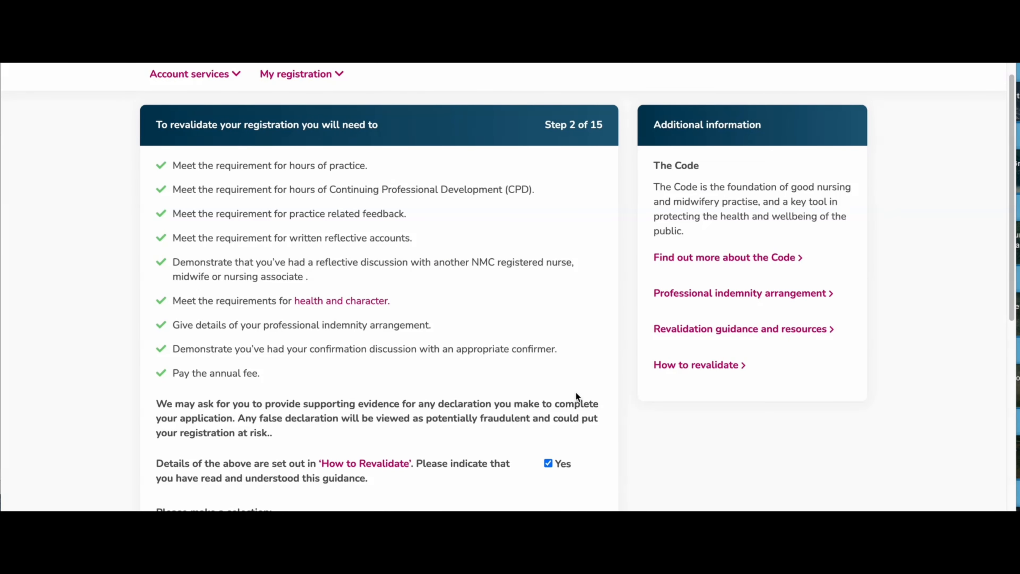
{"action": "scroll", "coordinate": [575, 392], "scroll_direction": "down", "scroll_amount": 1}
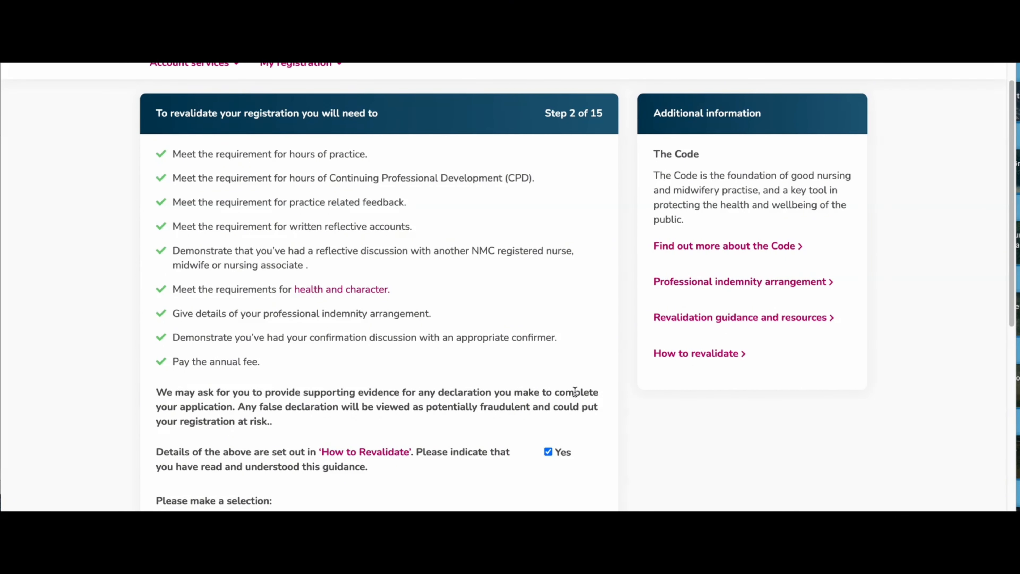
{"action": "scroll", "coordinate": [575, 392], "scroll_direction": "down", "scroll_amount": 1}
{"action": "scroll", "coordinate": [575, 392], "scroll_direction": "down", "scroll_amount": 1}
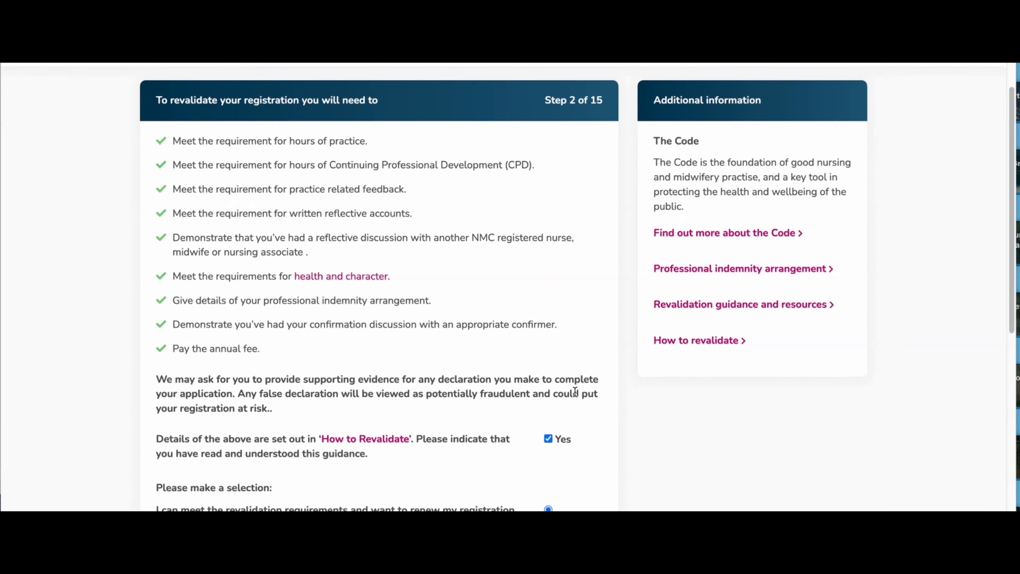
{"action": "scroll", "coordinate": [576, 392], "scroll_direction": "down", "scroll_amount": 3}
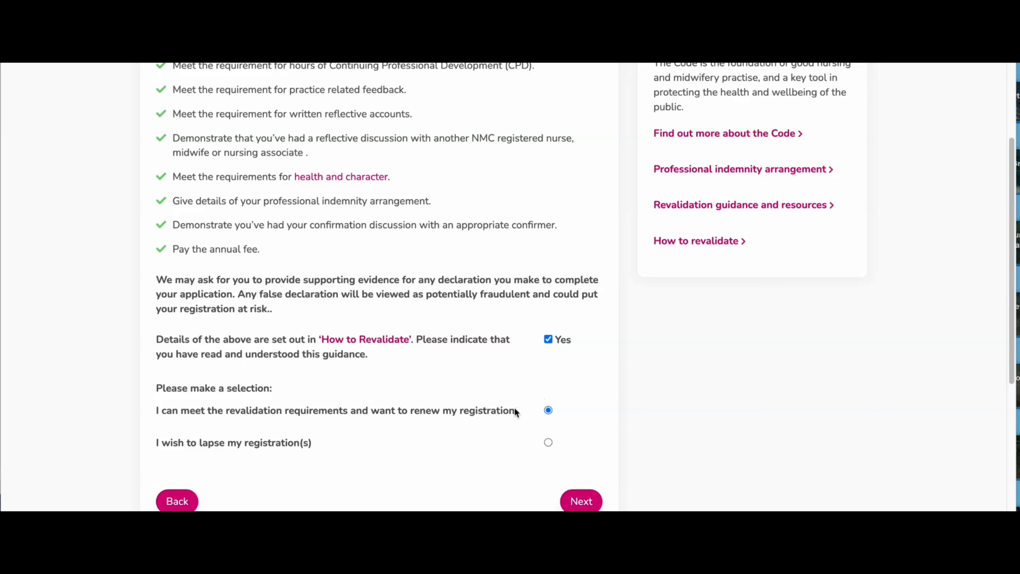
{"action": "scroll", "coordinate": [511, 408], "scroll_direction": "down", "scroll_amount": 1}
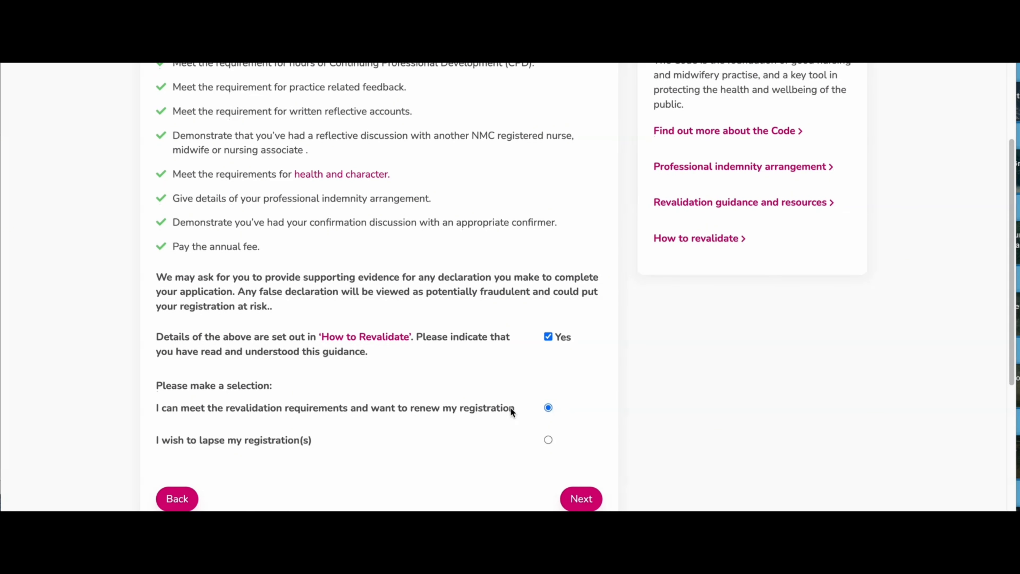
{"action": "scroll", "coordinate": [510, 407], "scroll_direction": "down", "scroll_amount": 1}
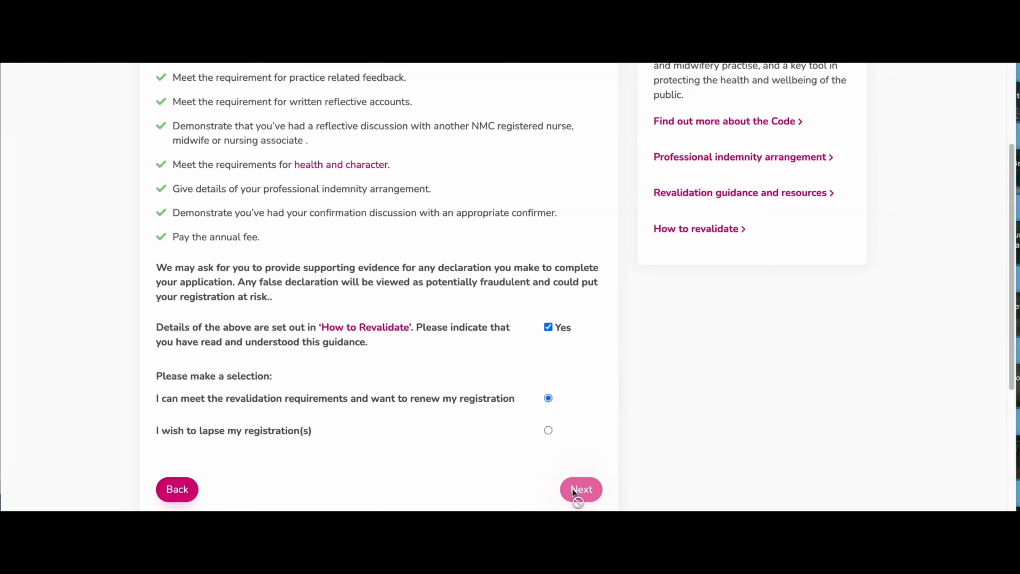
{"action": "left_click", "coordinate": [573, 490]}
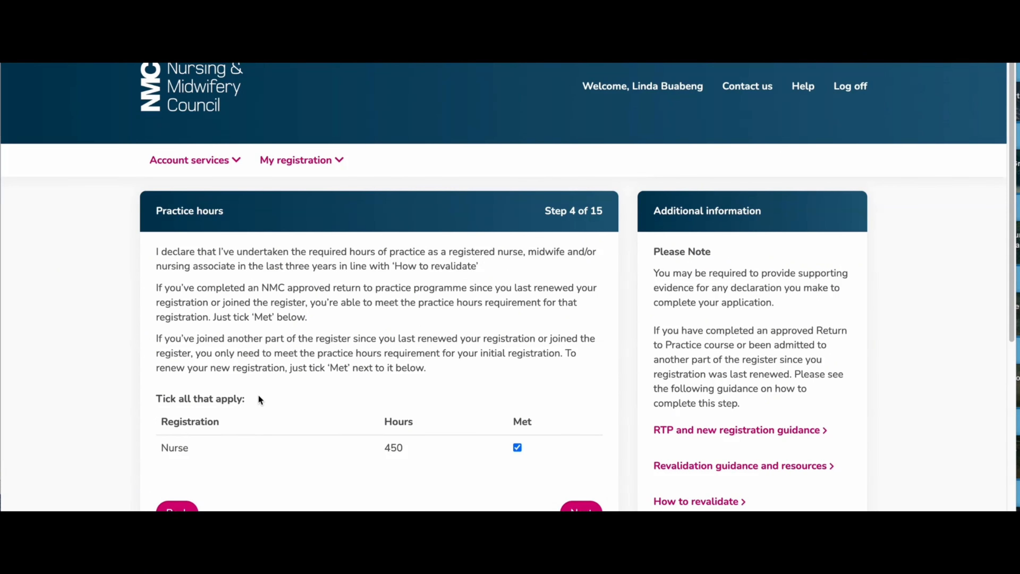
- Review the practice hours declaration marked as met for the Nurse registration and continue
{"action": "scroll", "coordinate": [259, 396], "scroll_direction": "down", "scroll_amount": 2}
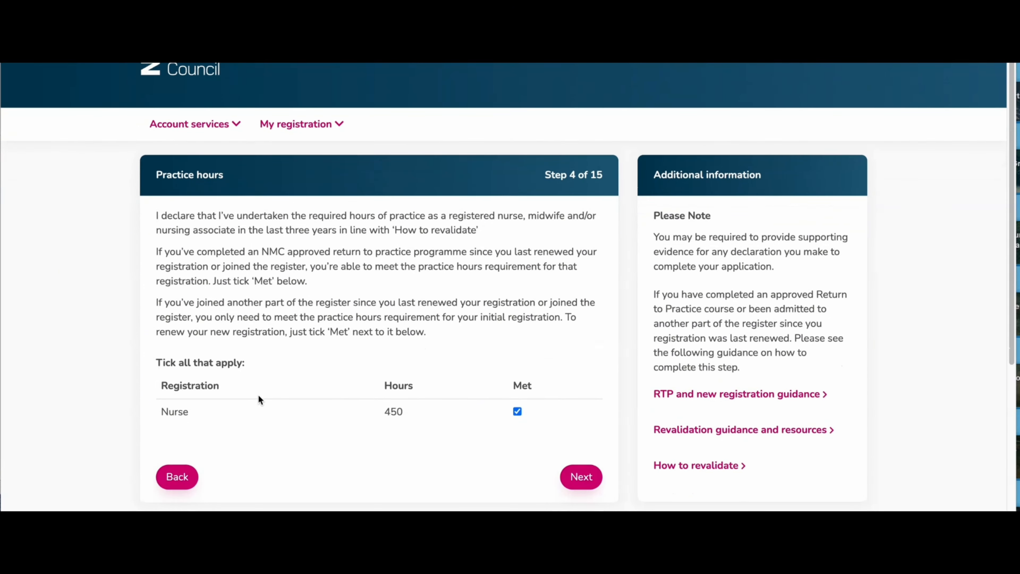
{"action": "scroll", "coordinate": [258, 395], "scroll_direction": "down", "scroll_amount": 1}
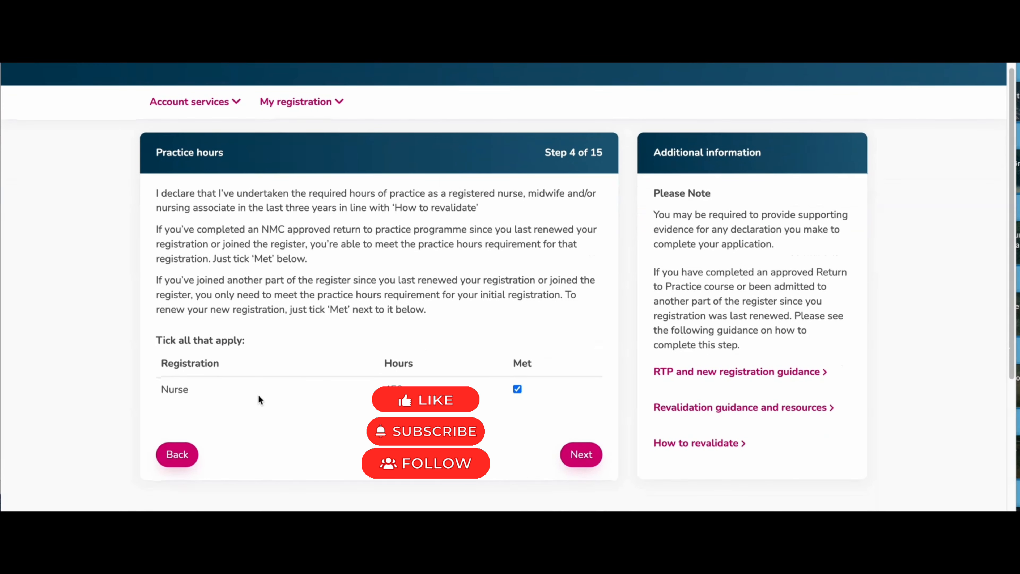
{"action": "scroll", "coordinate": [258, 394], "scroll_direction": "down", "scroll_amount": 1}
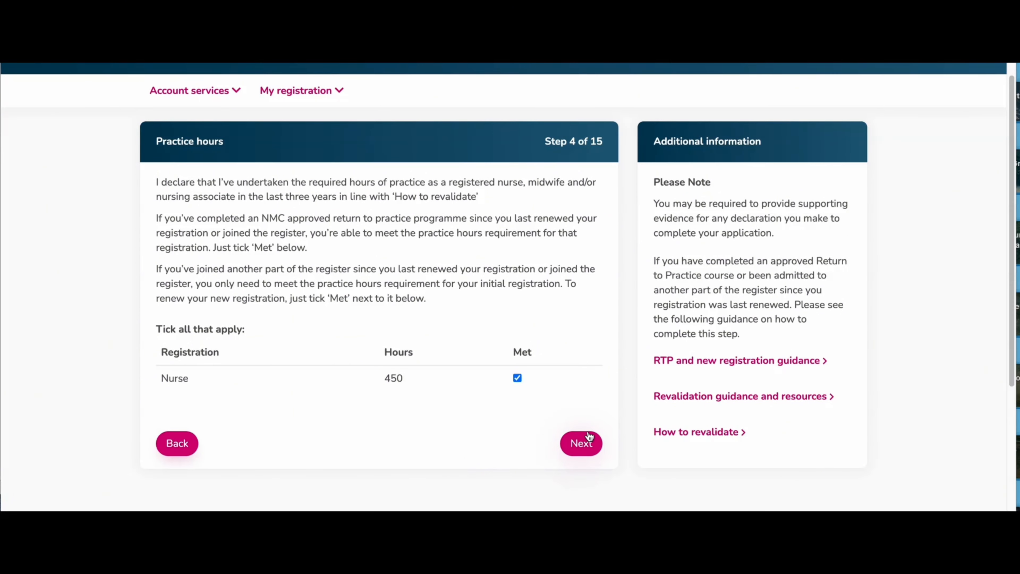
{"action": "left_click", "coordinate": [572, 452]}
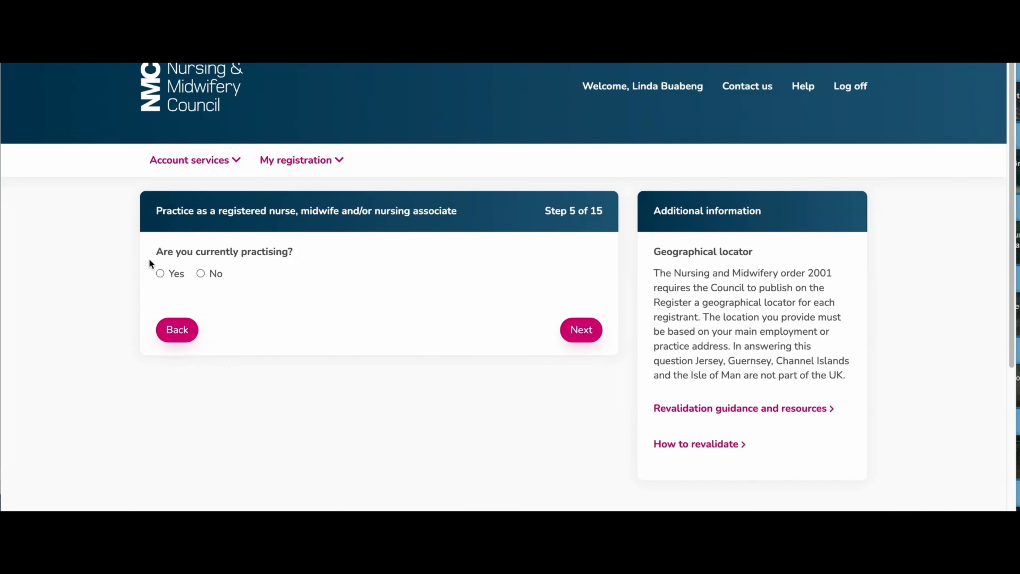
- Declare currently practising as Yes, choose practising in the UK, and set the employment country to England
{"action": "left_click", "coordinate": [159, 275]}
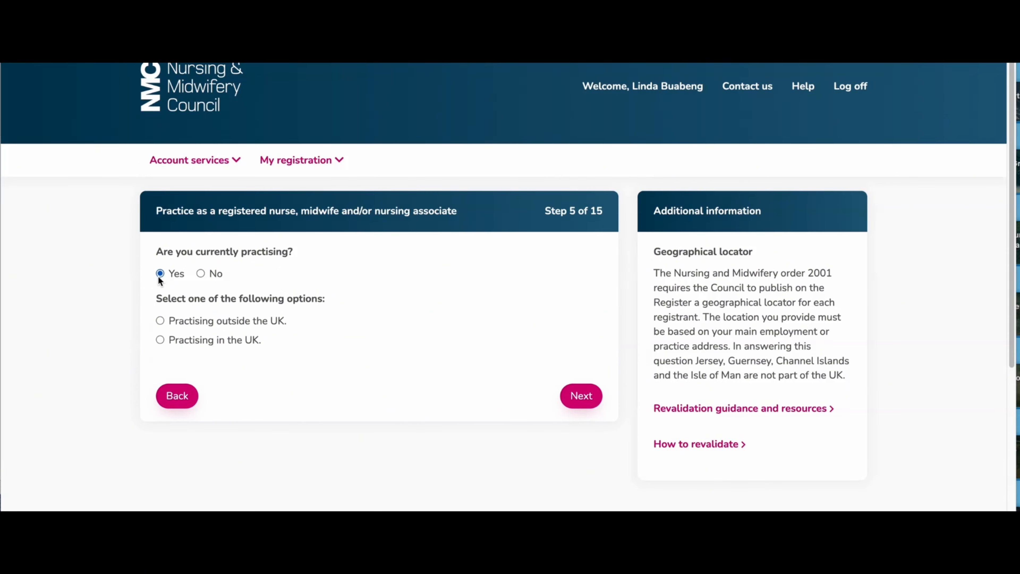
{"action": "left_click", "coordinate": [186, 341]}
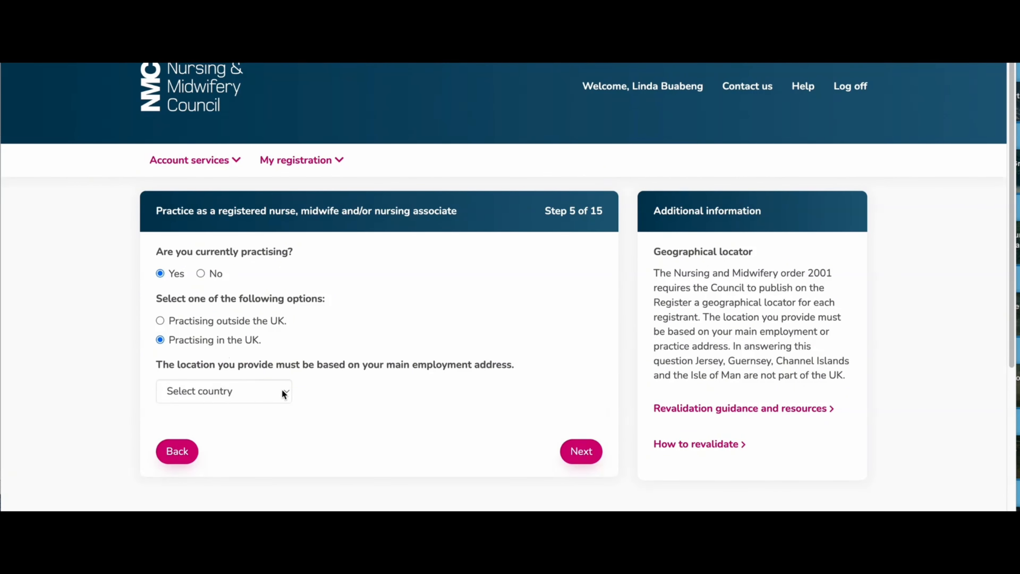
{"action": "left_click", "coordinate": [285, 393]}
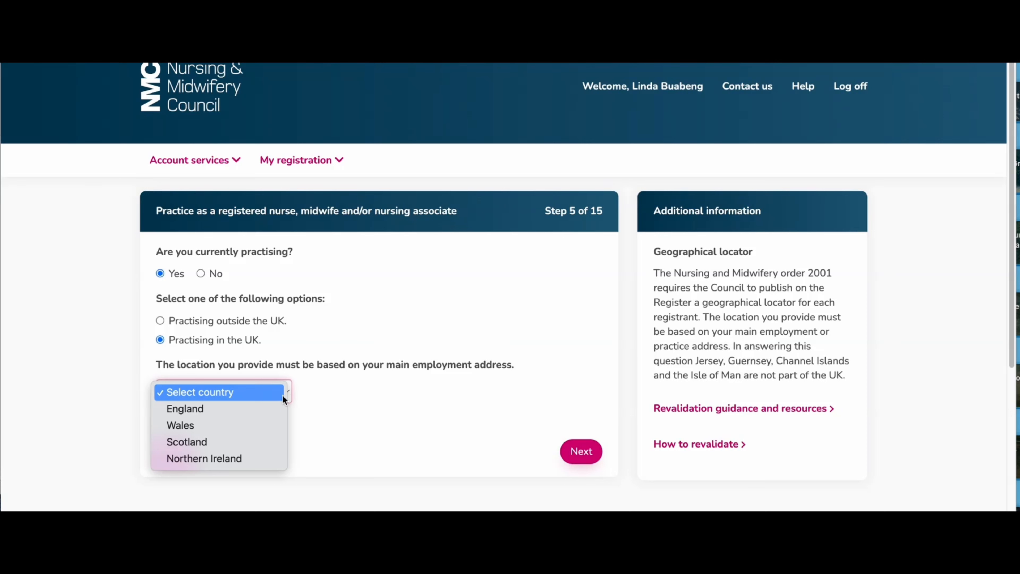
{"action": "left_click", "coordinate": [281, 413]}
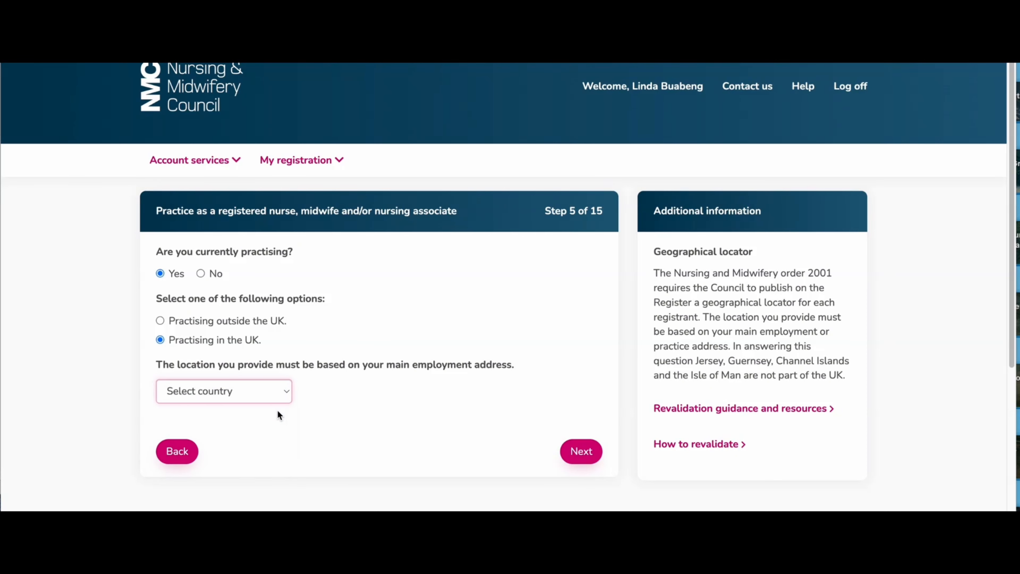
- Set the main employment region to London - South West and continue to the current practice details
{"action": "left_click", "coordinate": [369, 393]}
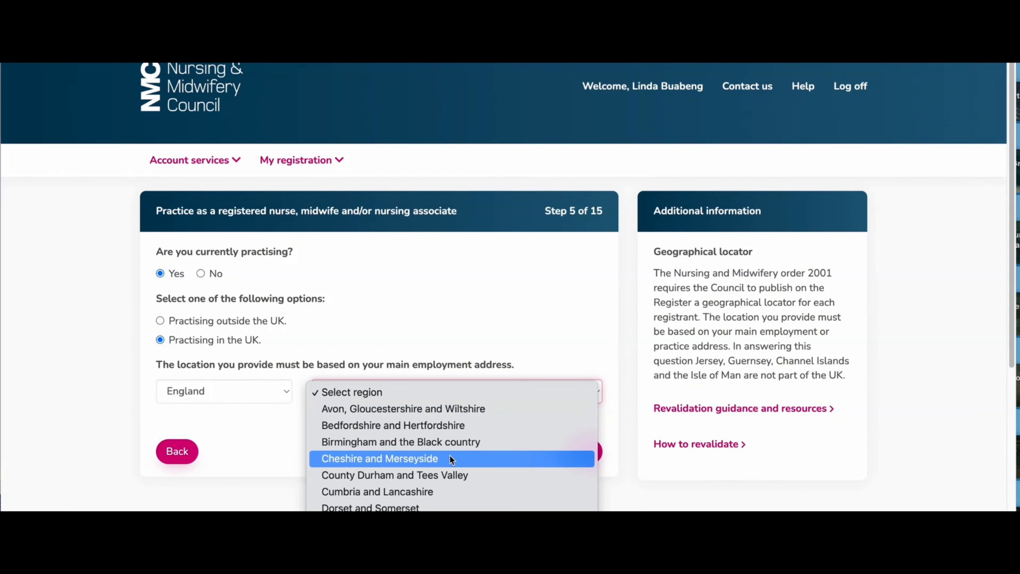
{"action": "scroll", "coordinate": [451, 456], "scroll_direction": "down", "scroll_amount": 3}
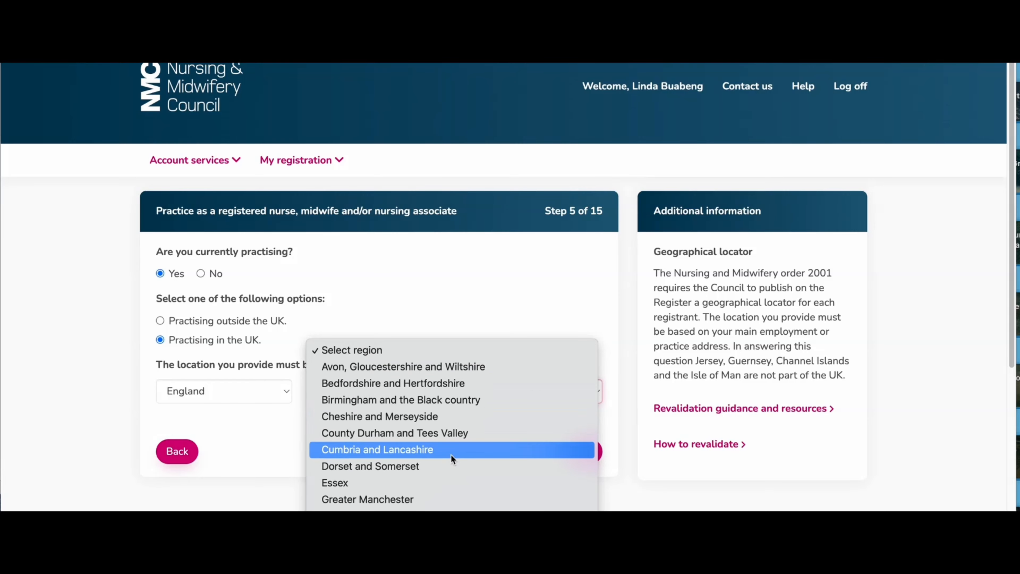
{"action": "scroll", "coordinate": [450, 455], "scroll_direction": "down", "scroll_amount": 3}
{"action": "scroll", "coordinate": [451, 454], "scroll_direction": "down", "scroll_amount": 3}
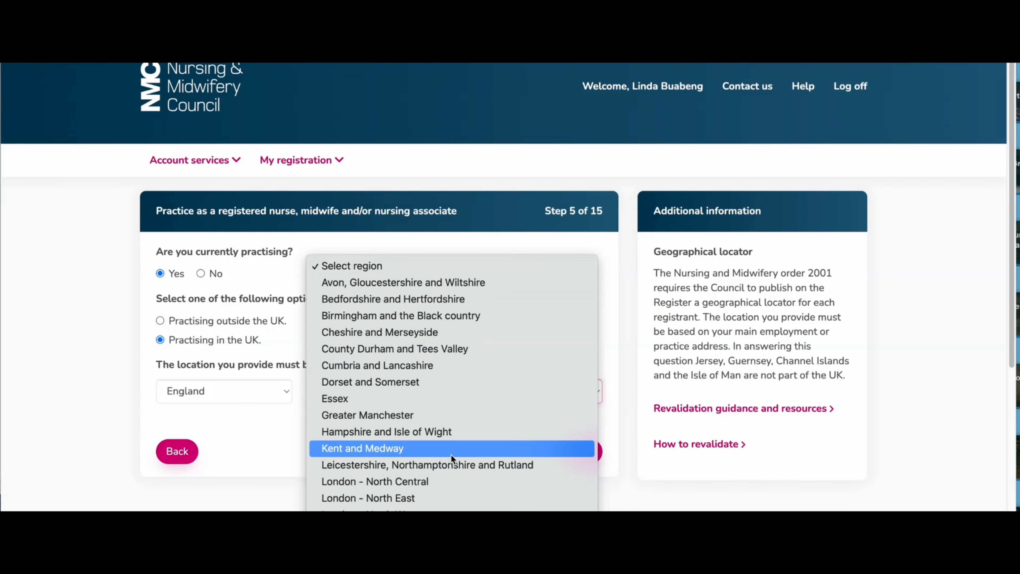
{"action": "scroll", "coordinate": [451, 454], "scroll_direction": "down", "scroll_amount": 2}
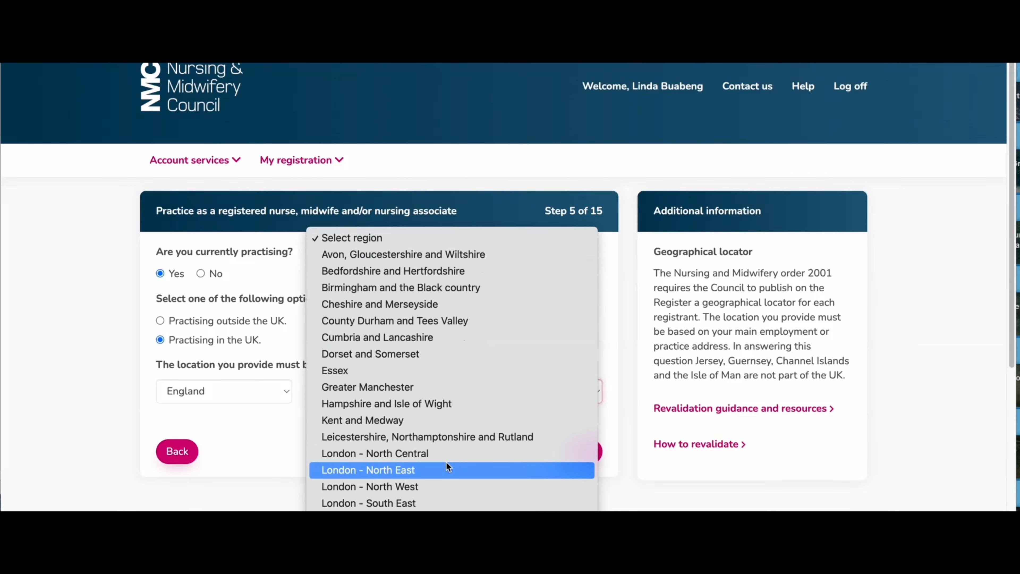
{"action": "scroll", "coordinate": [447, 459], "scroll_direction": "down", "scroll_amount": 2}
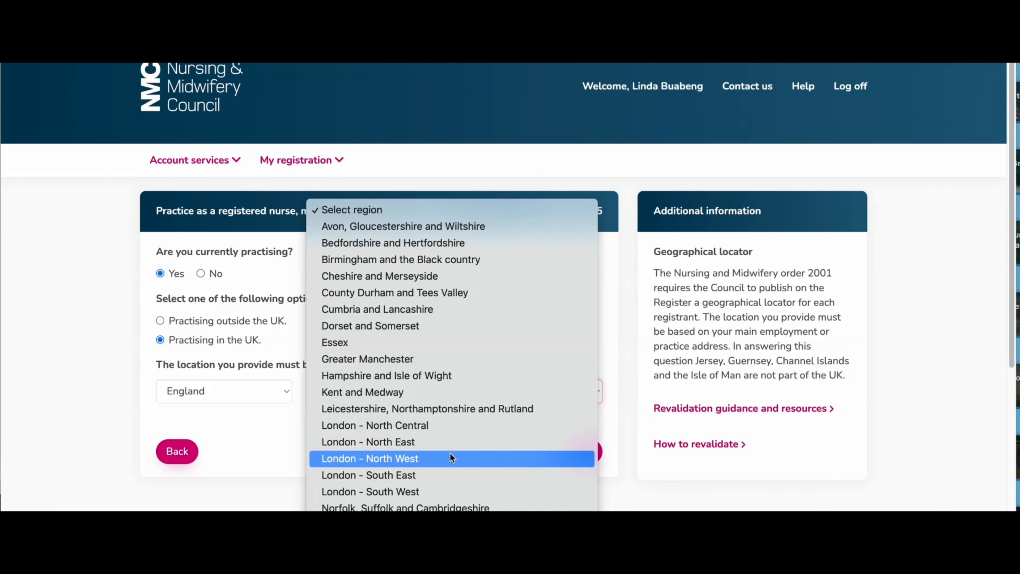
{"action": "left_click", "coordinate": [448, 490]}
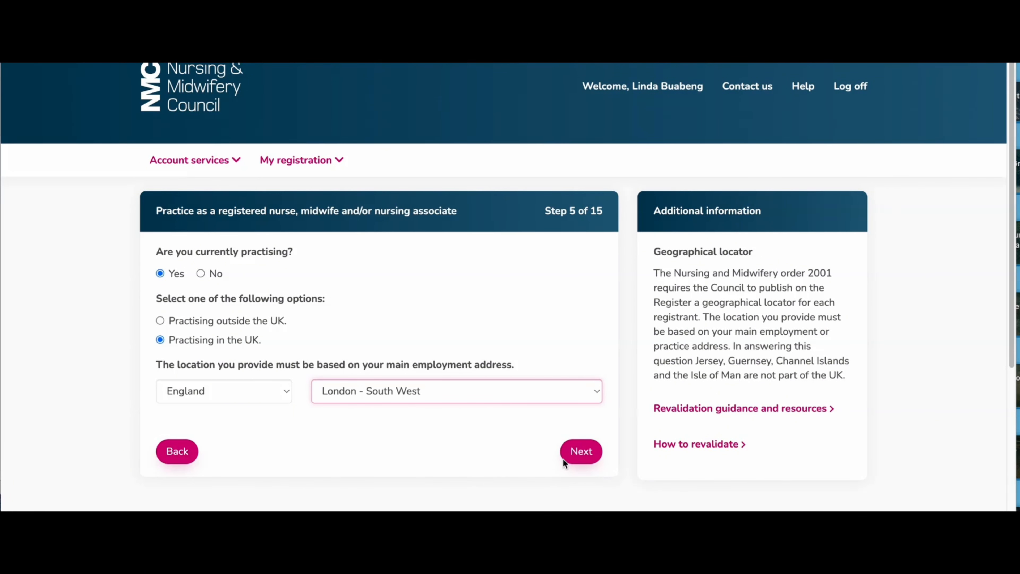
{"action": "left_click", "coordinate": [570, 446]}
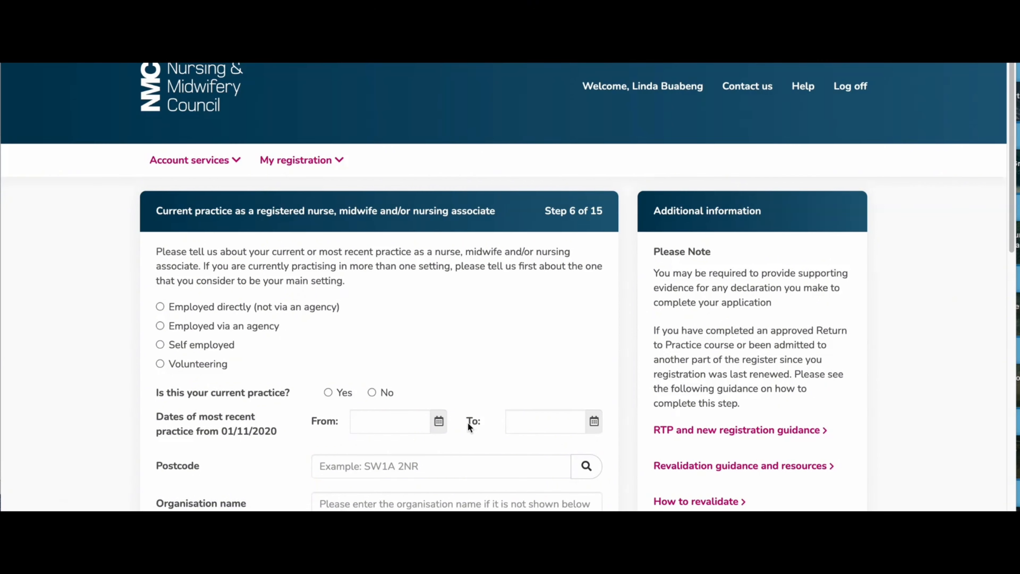
- Review the current practice form from employment type through work setting and save it
{"action": "scroll", "coordinate": [467, 423], "scroll_direction": "down", "scroll_amount": 1}
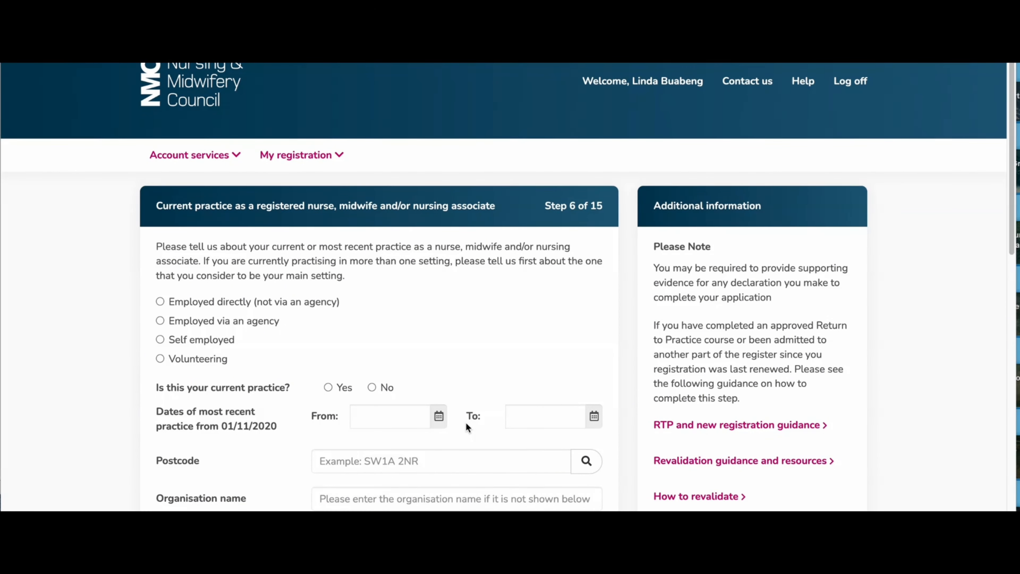
{"action": "scroll", "coordinate": [466, 422], "scroll_direction": "down", "scroll_amount": 1}
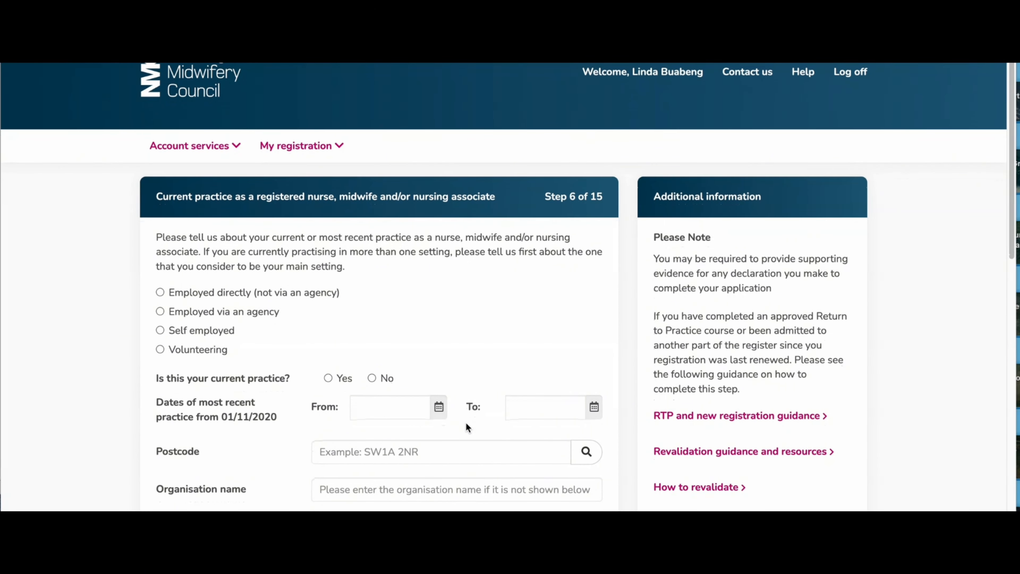
{"action": "scroll", "coordinate": [465, 422], "scroll_direction": "down", "scroll_amount": 1}
{"action": "scroll", "coordinate": [466, 426], "scroll_direction": "down", "scroll_amount": 1}
{"action": "scroll", "coordinate": [466, 426], "scroll_direction": "down", "scroll_amount": 1}
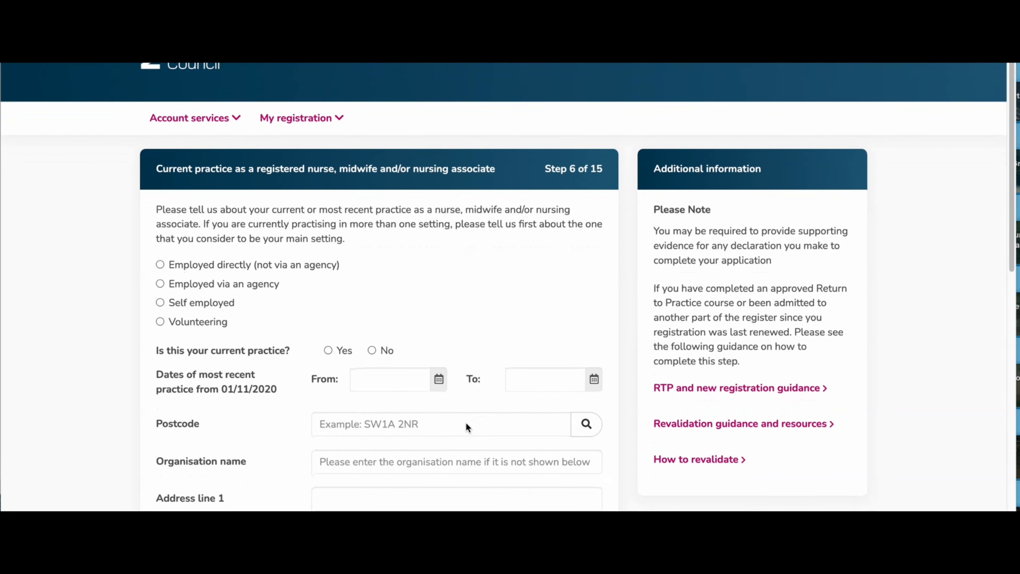
{"action": "scroll", "coordinate": [465, 423], "scroll_direction": "down", "scroll_amount": 1}
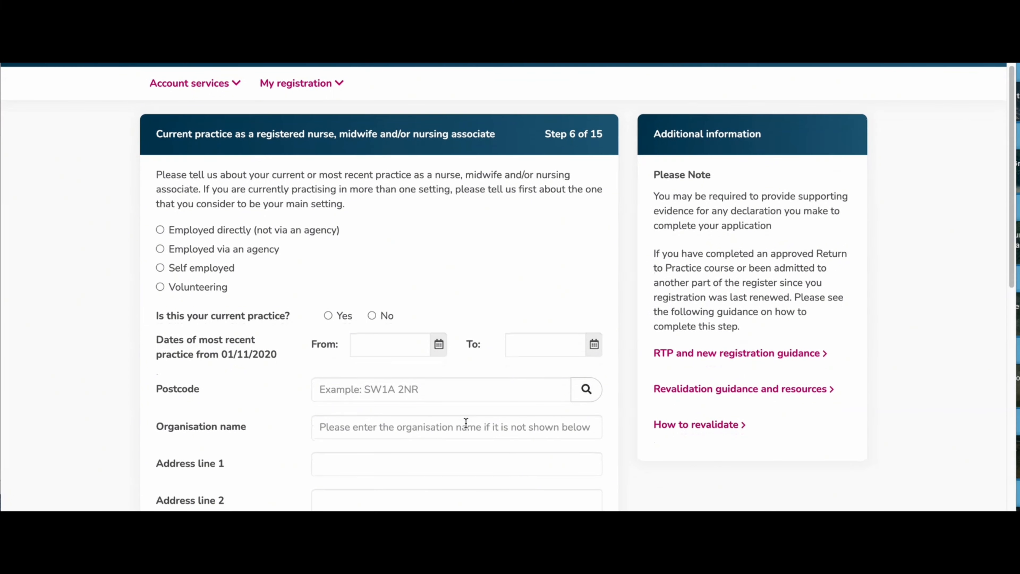
{"action": "scroll", "coordinate": [466, 422], "scroll_direction": "down", "scroll_amount": 3}
{"action": "scroll", "coordinate": [466, 422], "scroll_direction": "down", "scroll_amount": 1}
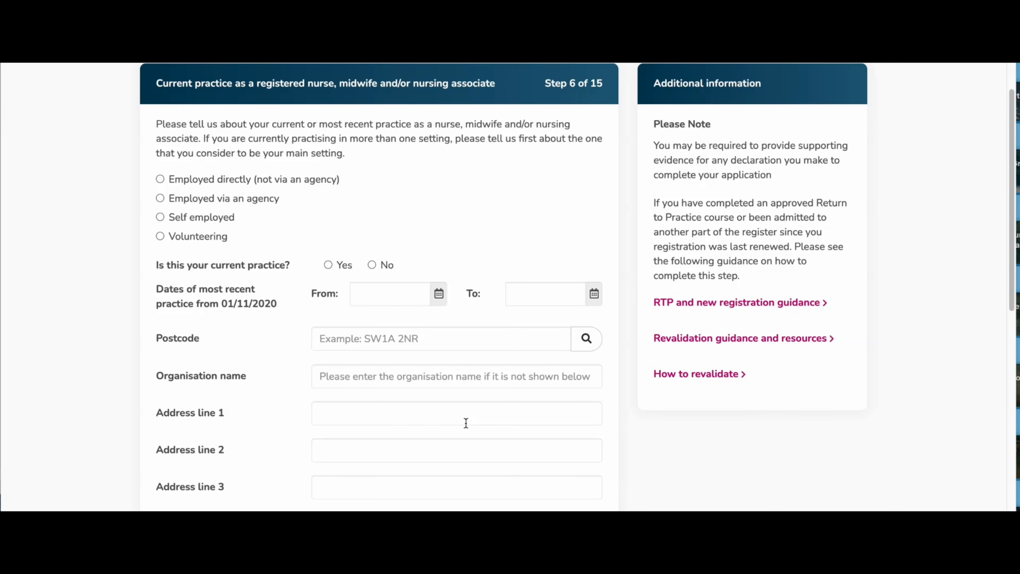
{"action": "scroll", "coordinate": [466, 422], "scroll_direction": "down", "scroll_amount": 5}
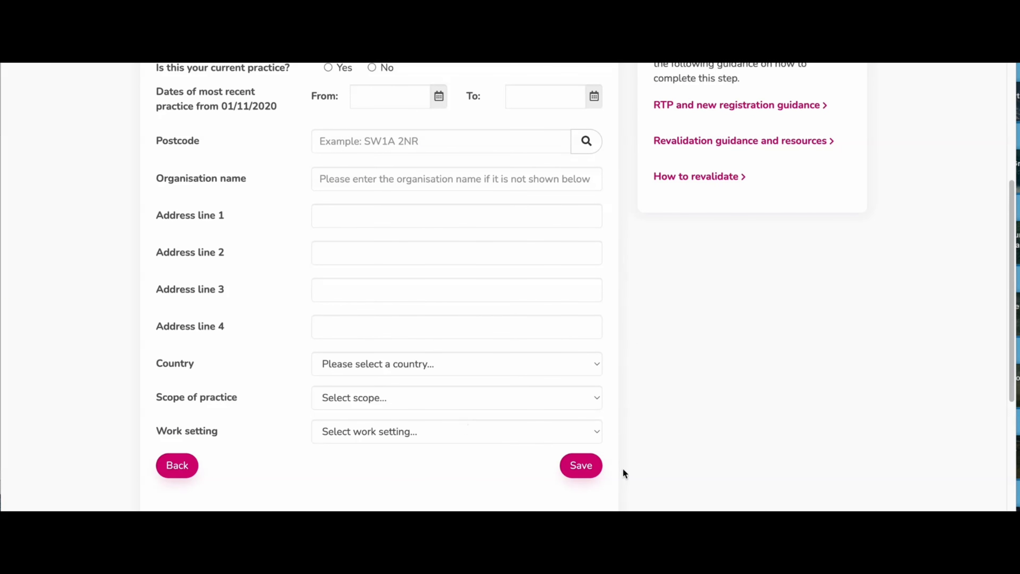
{"action": "left_click", "coordinate": [567, 471]}
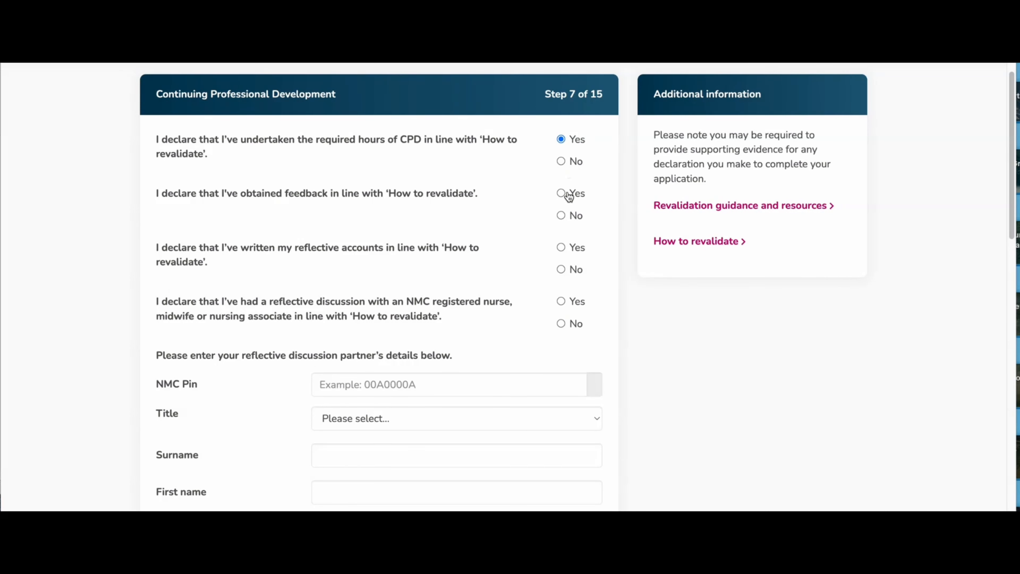
- Answer Yes to the reflective accounts and reflective discussion declarations, and review the discussion partner's detail fields
{"action": "left_click", "coordinate": [583, 251]}
{"action": "left_click", "coordinate": [577, 304]}
{"action": "scroll", "coordinate": [381, 237], "scroll_direction": "down", "scroll_amount": 5}
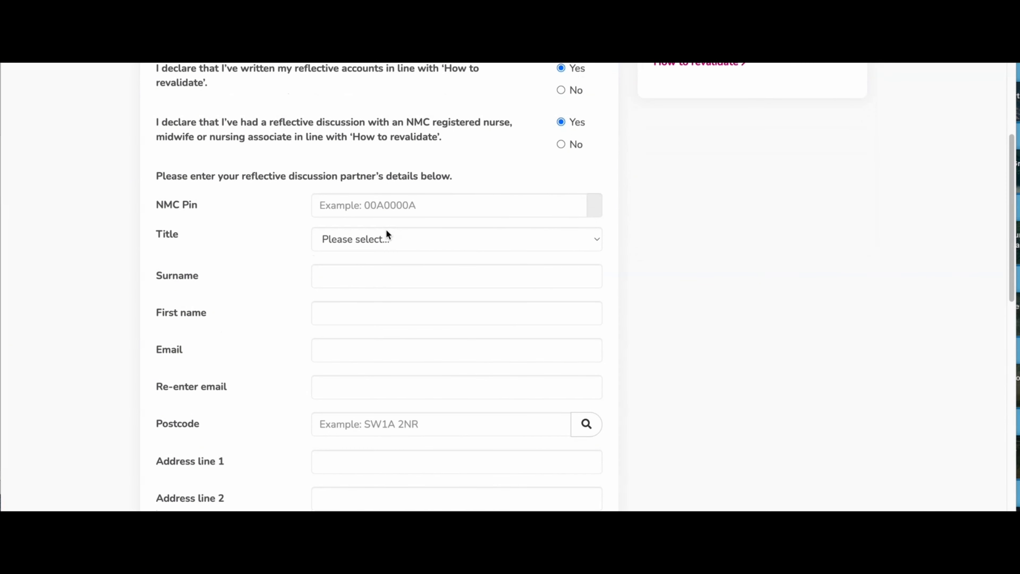
{"action": "scroll", "coordinate": [386, 234], "scroll_direction": "down", "scroll_amount": 6}
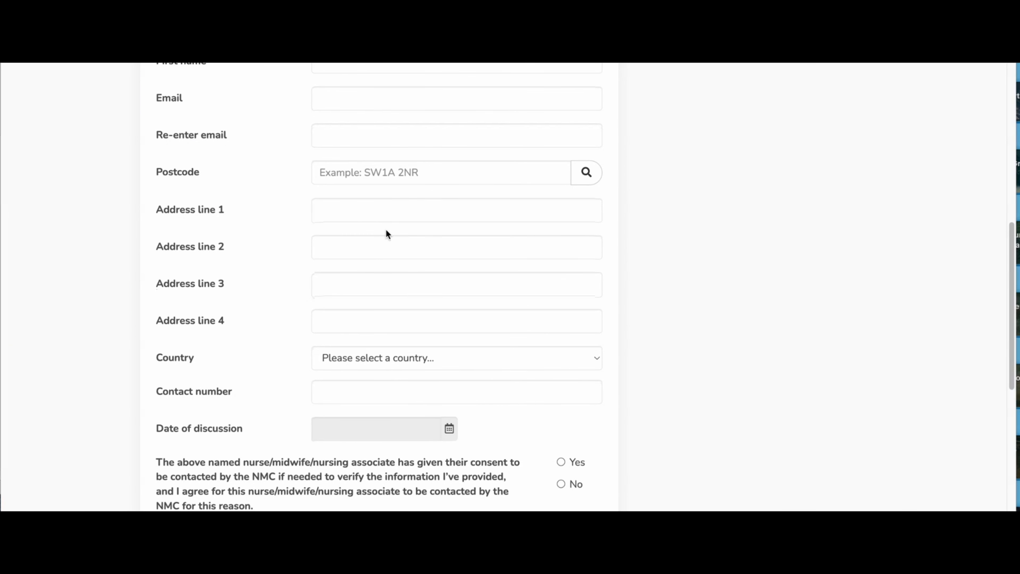
- Try to continue past the reflective discussion page with the feedback declaration and the partner's details left blank
{"action": "scroll", "coordinate": [386, 233], "scroll_direction": "down", "scroll_amount": 3}
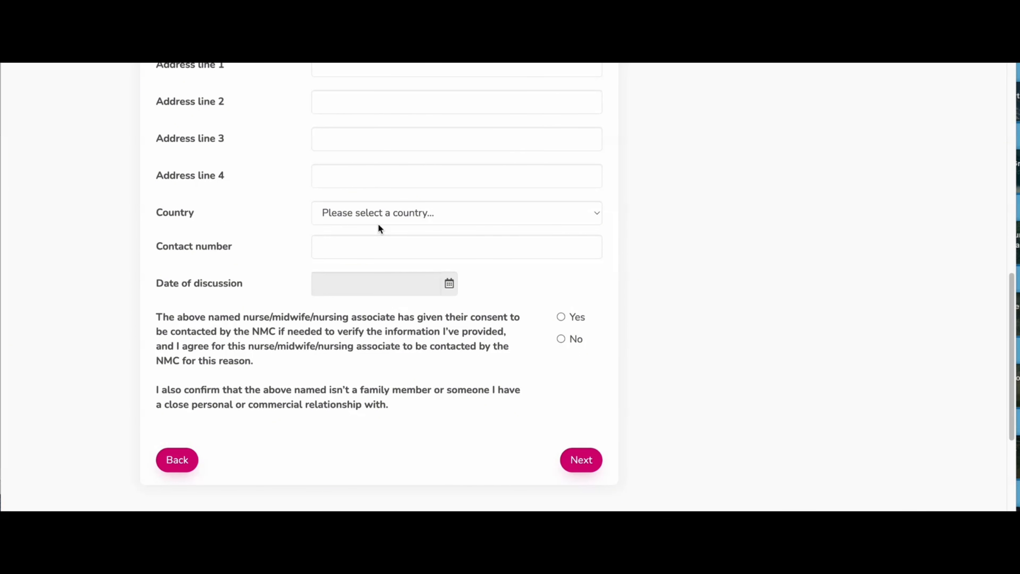
{"action": "left_click", "coordinate": [582, 460]}
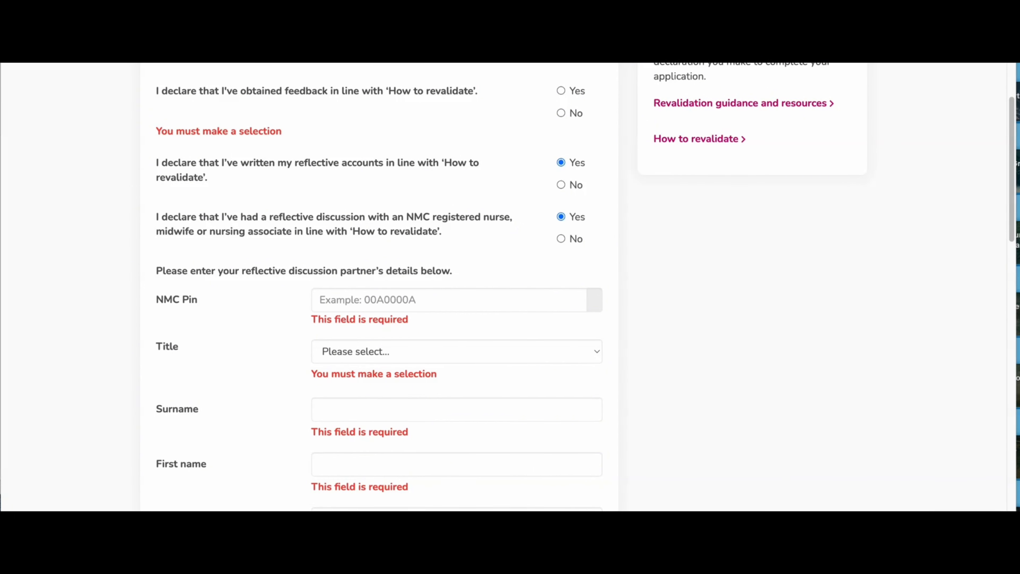
{"action": "key", "text": "super+shift+5"}
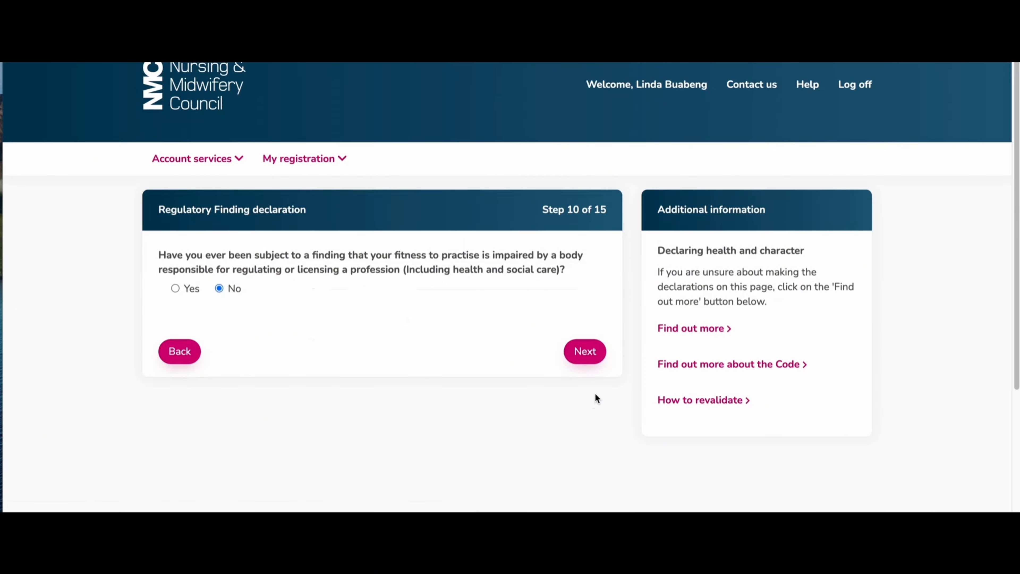
- Accept No for the regulatory finding declaration, and review and accept the professional indemnity arrangement through Hiscox private insurance
{"action": "left_click", "coordinate": [595, 353]}
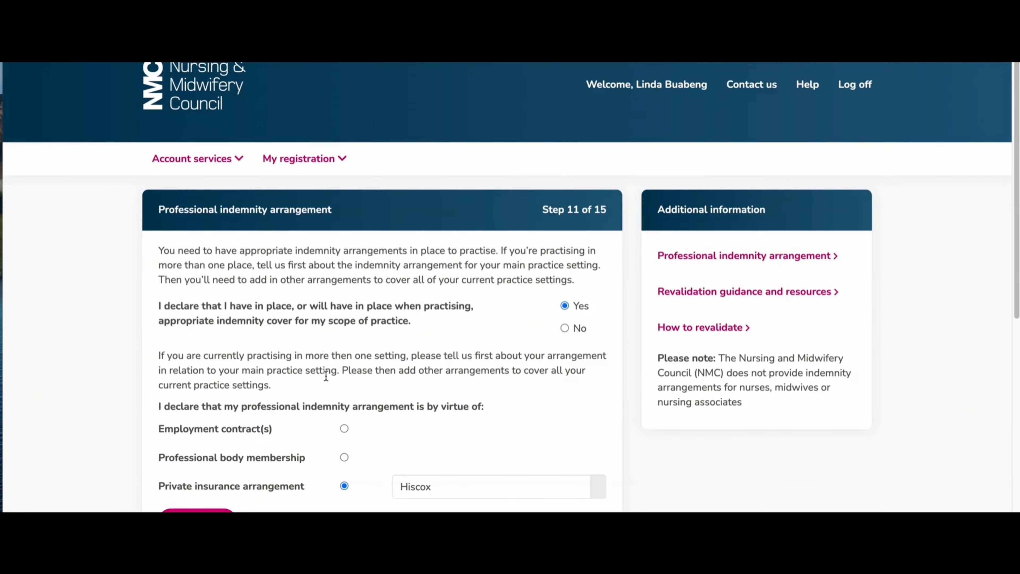
{"action": "scroll", "coordinate": [325, 372], "scroll_direction": "down", "scroll_amount": 1}
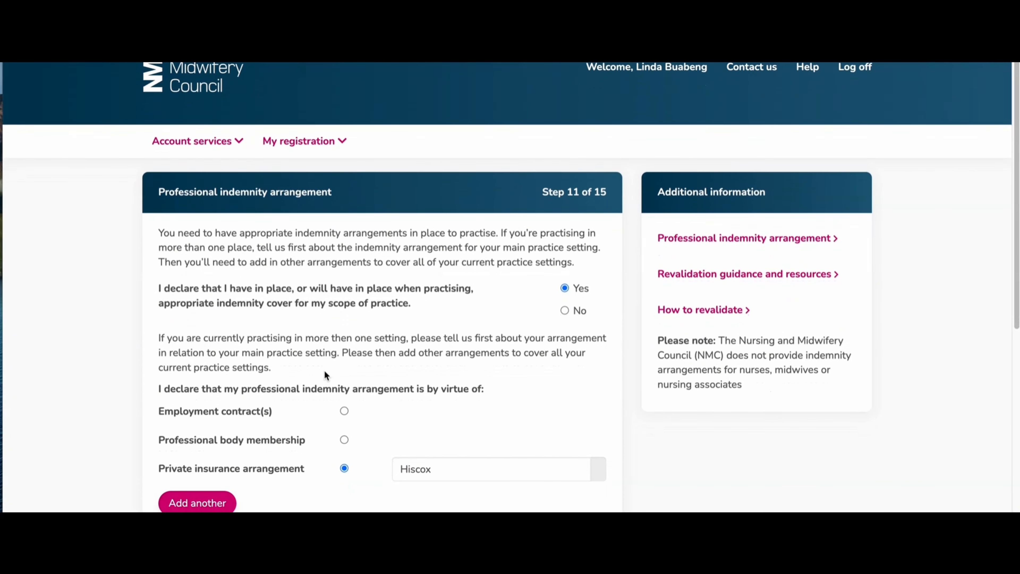
{"action": "scroll", "coordinate": [325, 371], "scroll_direction": "down", "scroll_amount": 1}
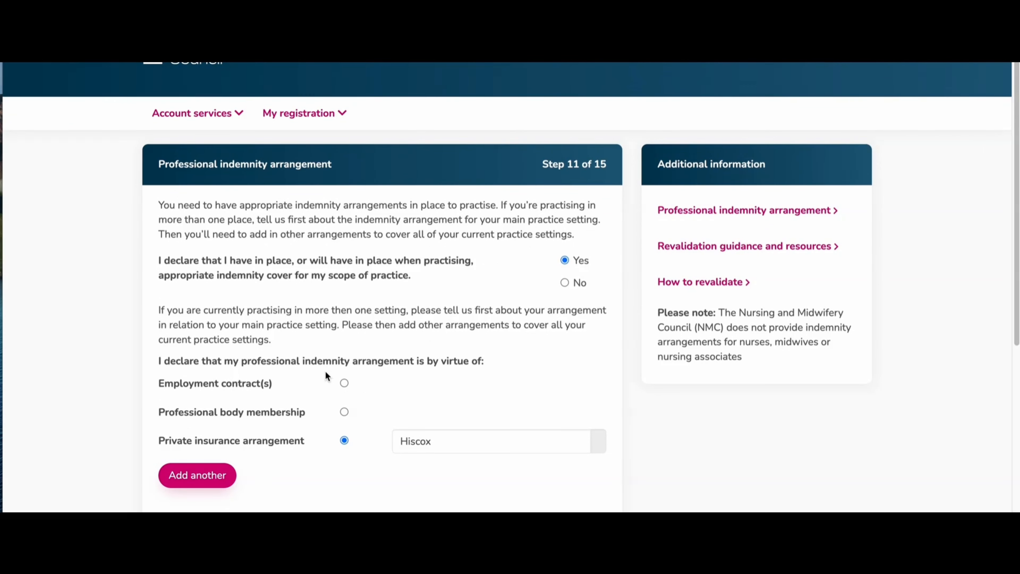
{"action": "scroll", "coordinate": [303, 388], "scroll_direction": "down", "scroll_amount": 1}
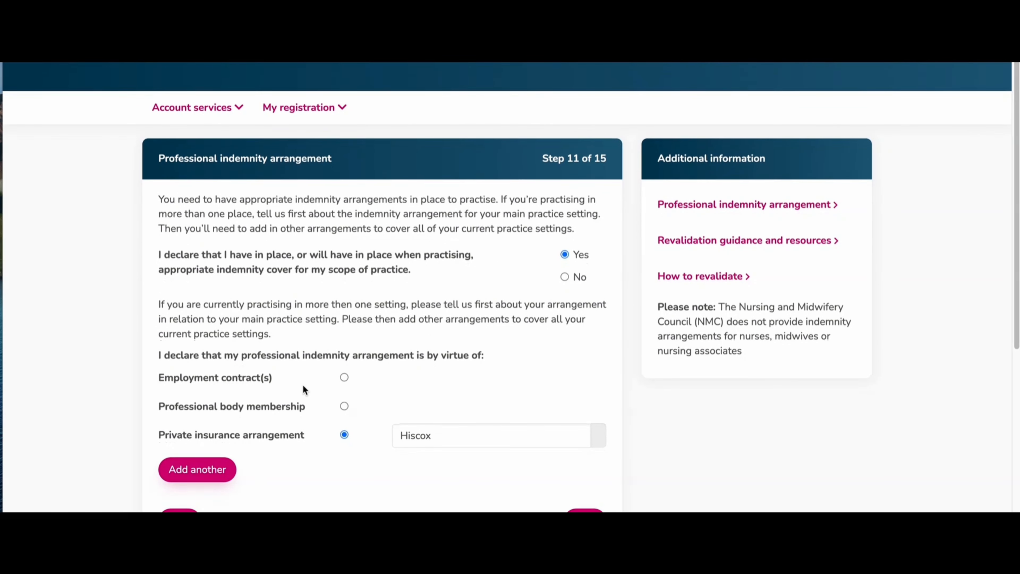
{"action": "scroll", "coordinate": [304, 406], "scroll_direction": "down", "scroll_amount": 1}
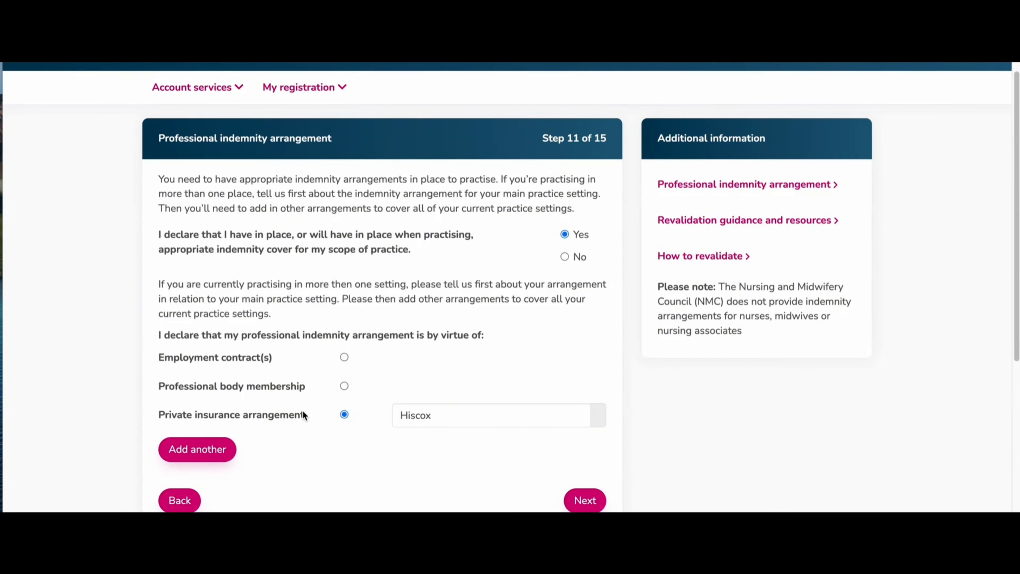
{"action": "scroll", "coordinate": [304, 411], "scroll_direction": "down", "scroll_amount": 1}
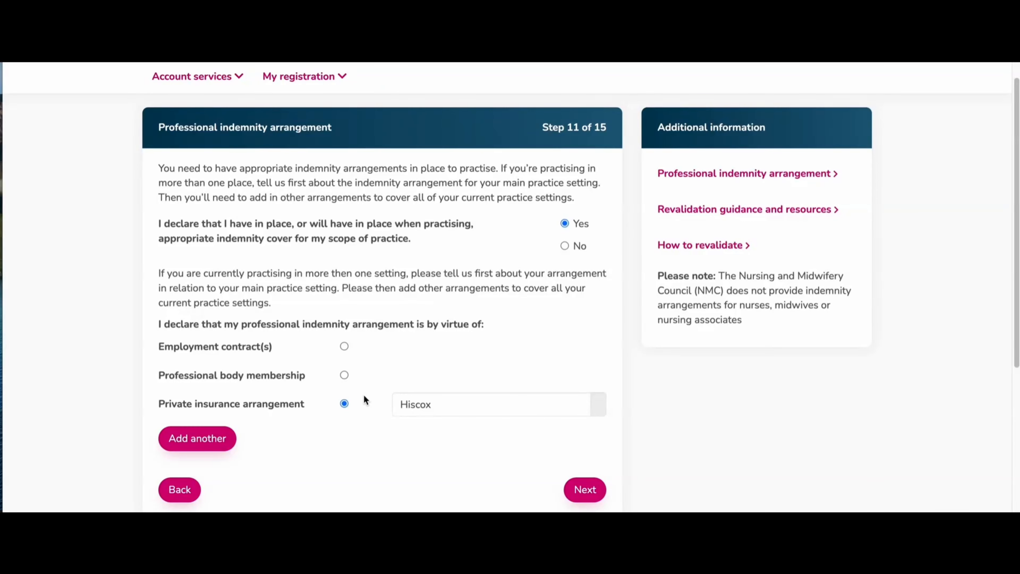
{"action": "left_click", "coordinate": [589, 491]}
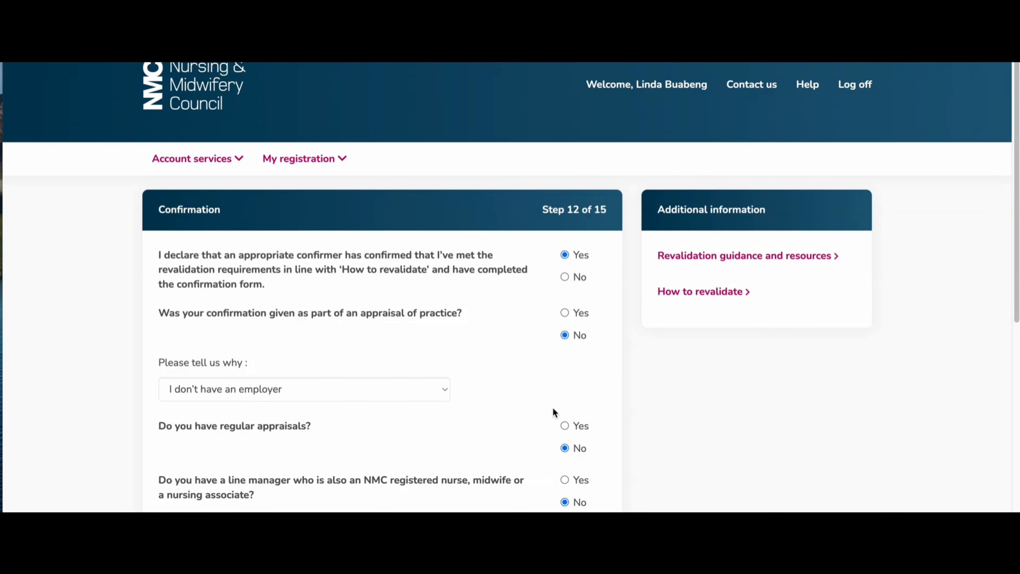
- Accept the confirmation answers and choose another NMC registered nurse, midwife or nursing associate who isn't the line manager as the confirmer
{"action": "scroll", "coordinate": [554, 405], "scroll_direction": "down", "scroll_amount": 2}
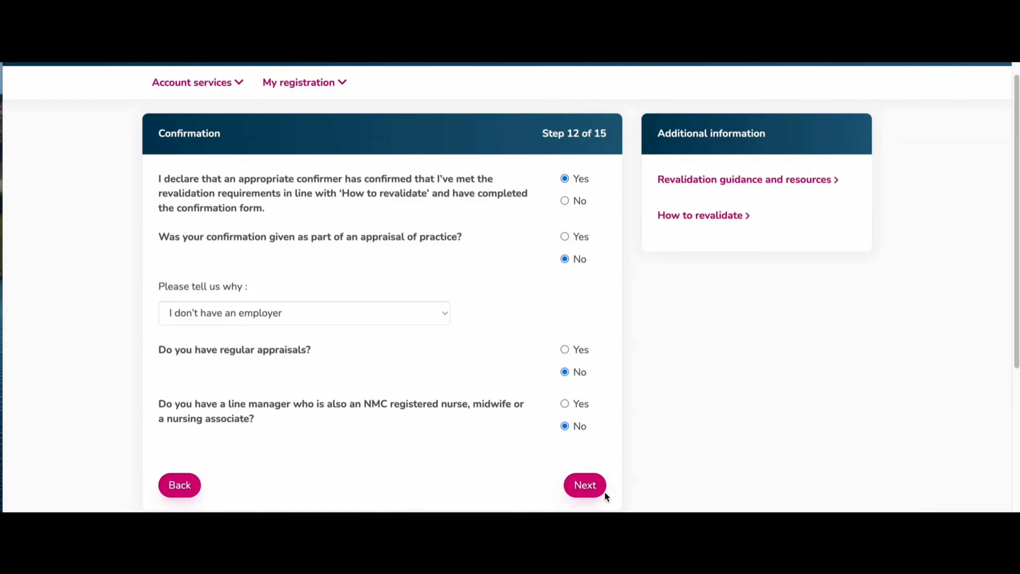
{"action": "left_click", "coordinate": [591, 489]}
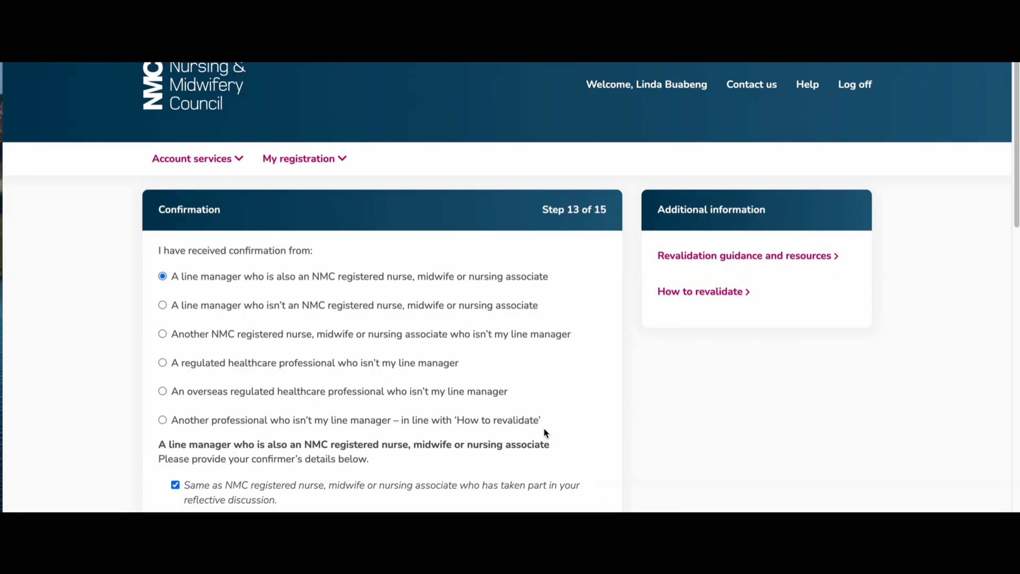
{"action": "left_click", "coordinate": [401, 339]}
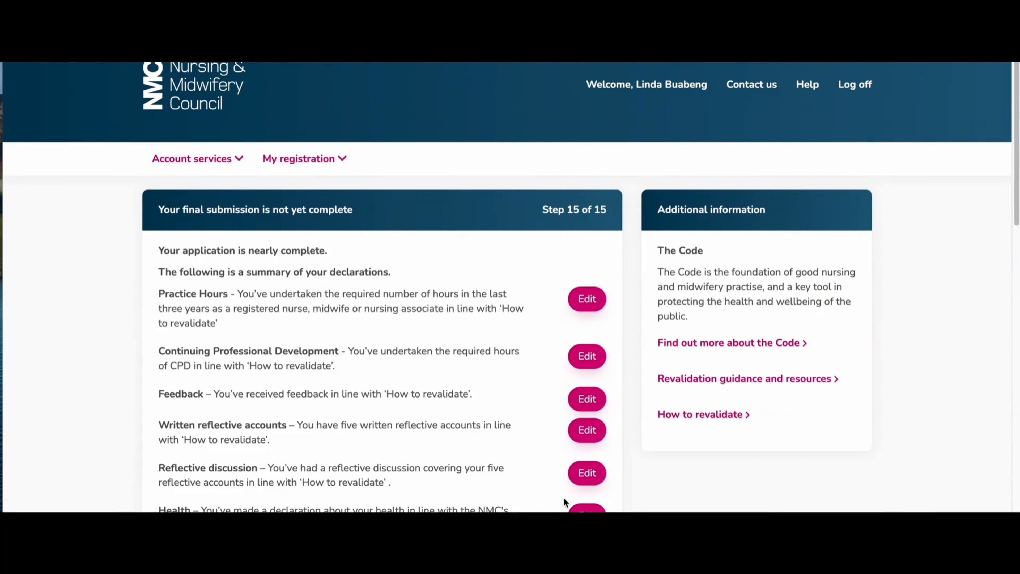
- Review the summary of declarations from practice hours through confirmation, including the consent for the NMC to contact third parties
{"action": "scroll", "coordinate": [452, 436], "scroll_direction": "down", "scroll_amount": 1}
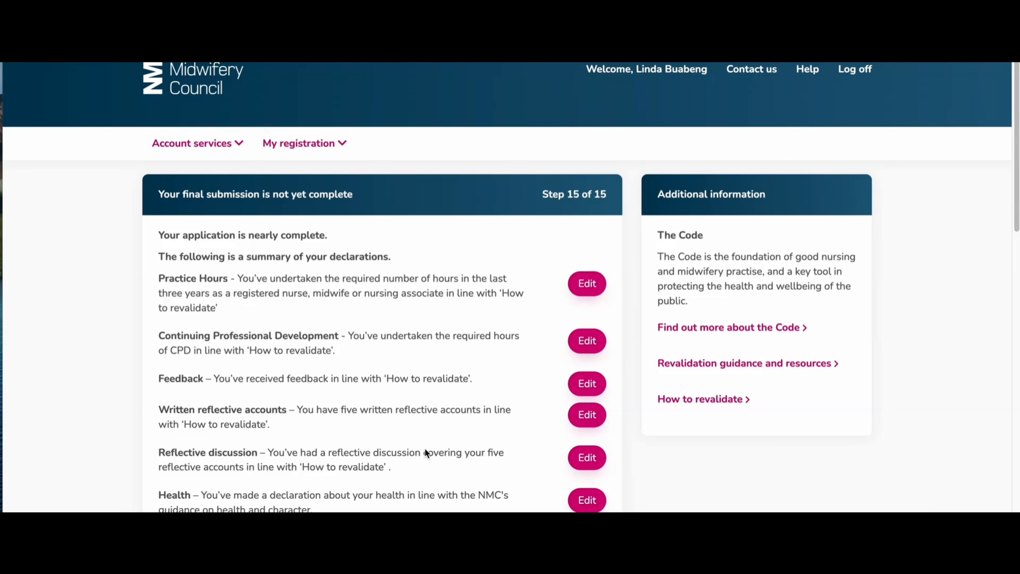
{"action": "scroll", "coordinate": [429, 461], "scroll_direction": "down", "scroll_amount": 5}
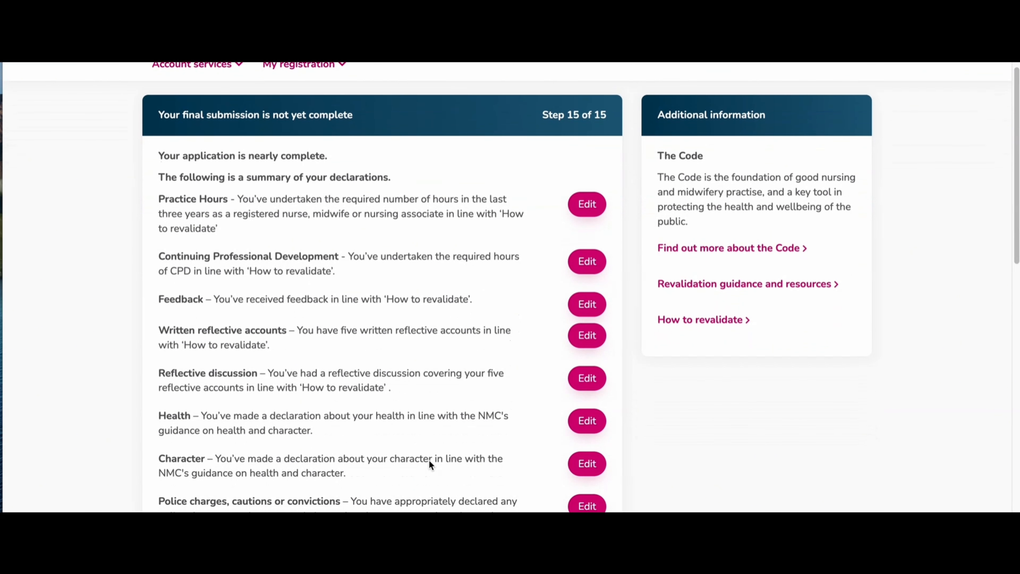
{"action": "scroll", "coordinate": [429, 461], "scroll_direction": "down", "scroll_amount": 1}
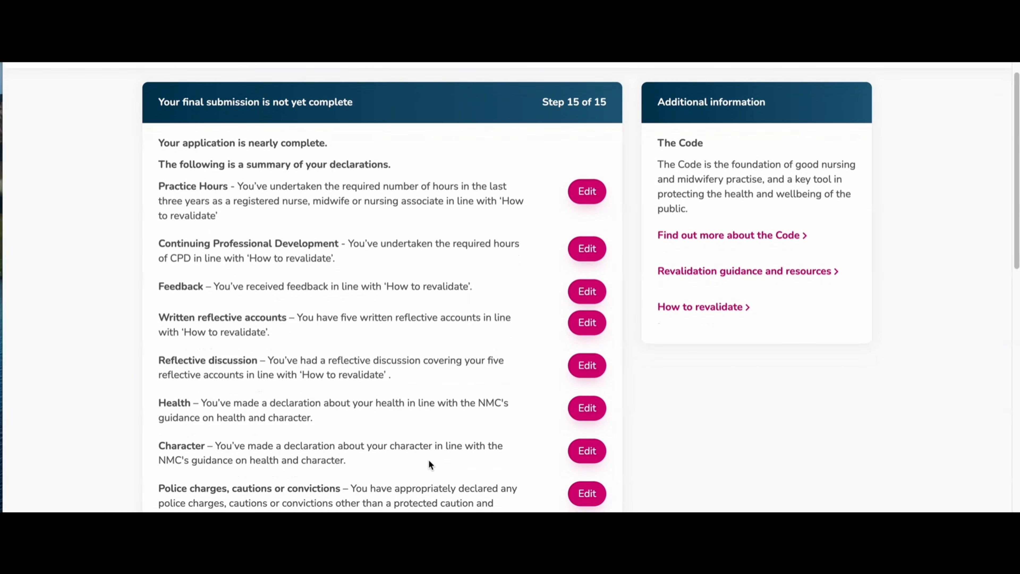
{"action": "scroll", "coordinate": [429, 460], "scroll_direction": "down", "scroll_amount": 1}
{"action": "scroll", "coordinate": [428, 462], "scroll_direction": "down", "scroll_amount": 1}
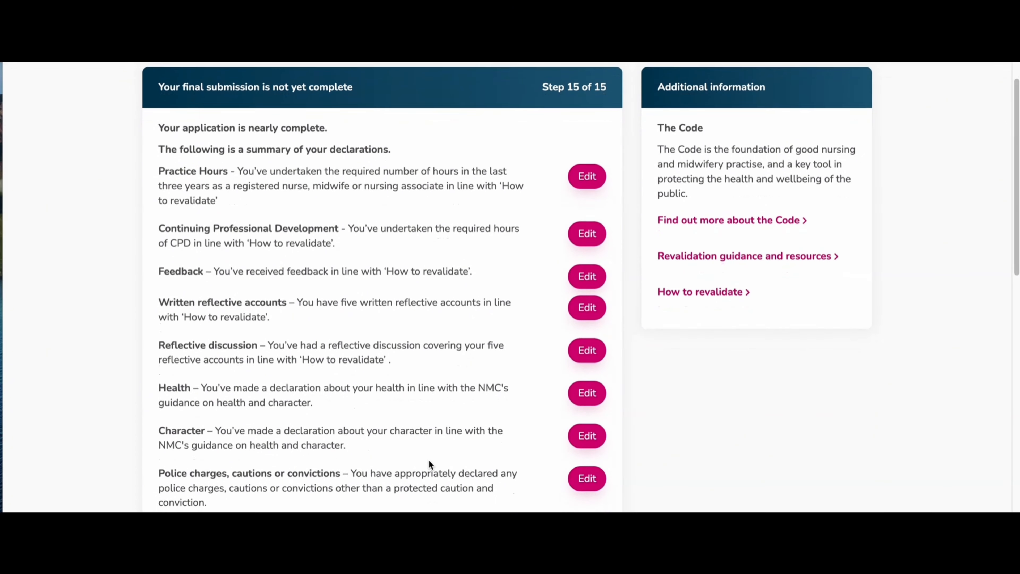
{"action": "scroll", "coordinate": [429, 460], "scroll_direction": "down", "scroll_amount": 8}
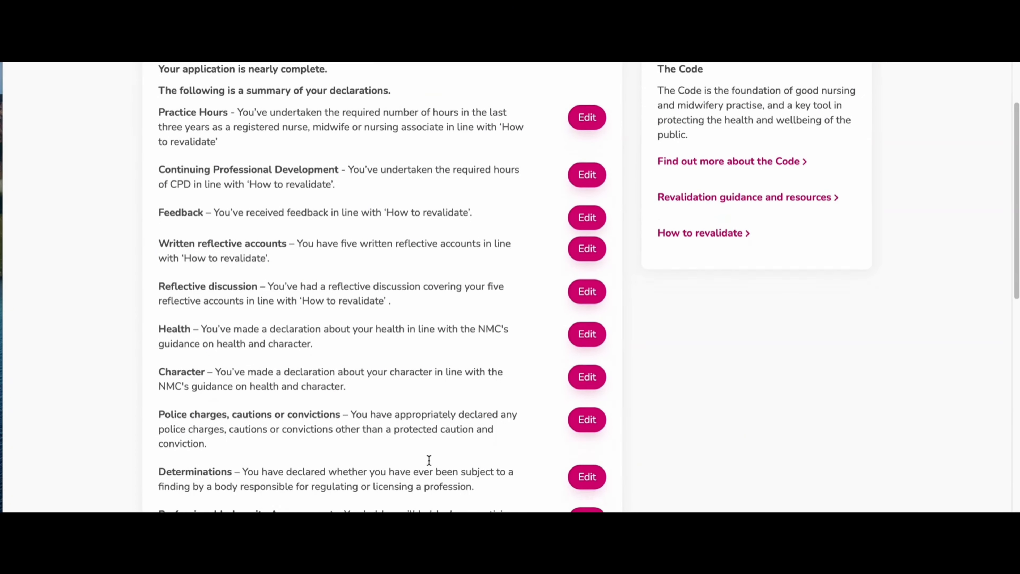
{"action": "scroll", "coordinate": [428, 460], "scroll_direction": "down", "scroll_amount": 4}
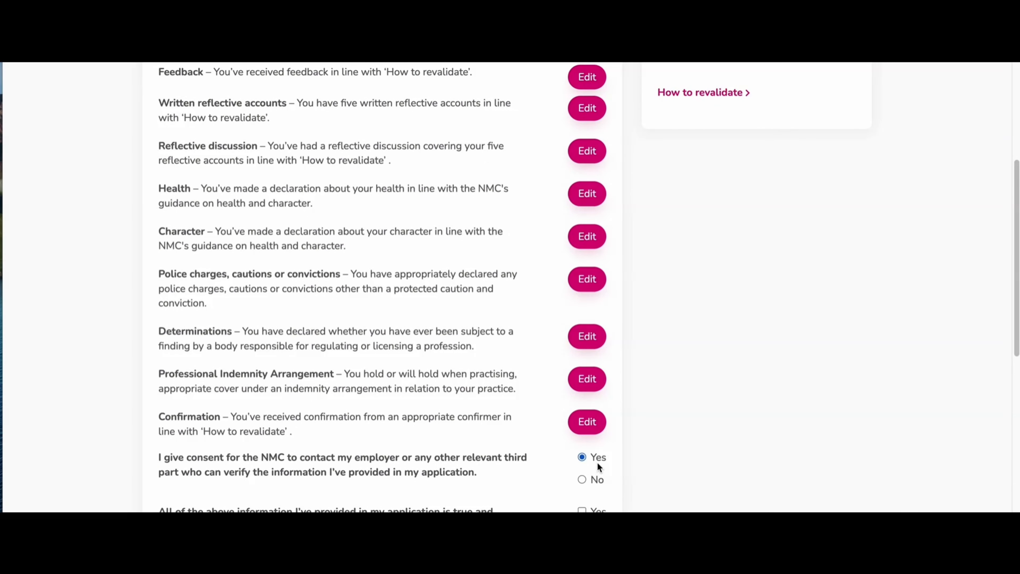
{"action": "scroll", "coordinate": [494, 462], "scroll_direction": "down", "scroll_amount": 3}
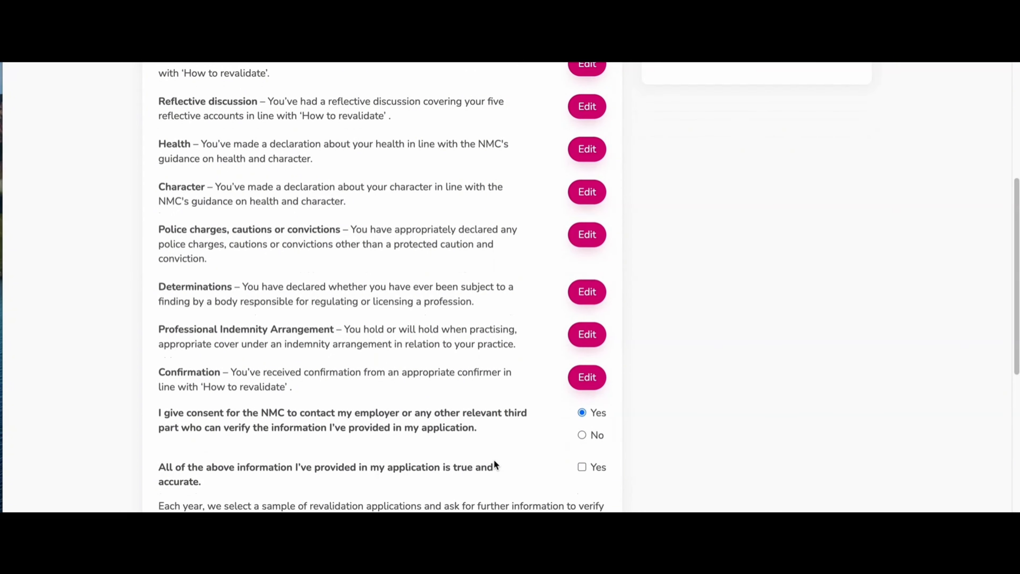
- Declare that all information provided in the application is true and accurate, and submit the revalidation application
{"action": "scroll", "coordinate": [494, 460], "scroll_direction": "down", "scroll_amount": 3}
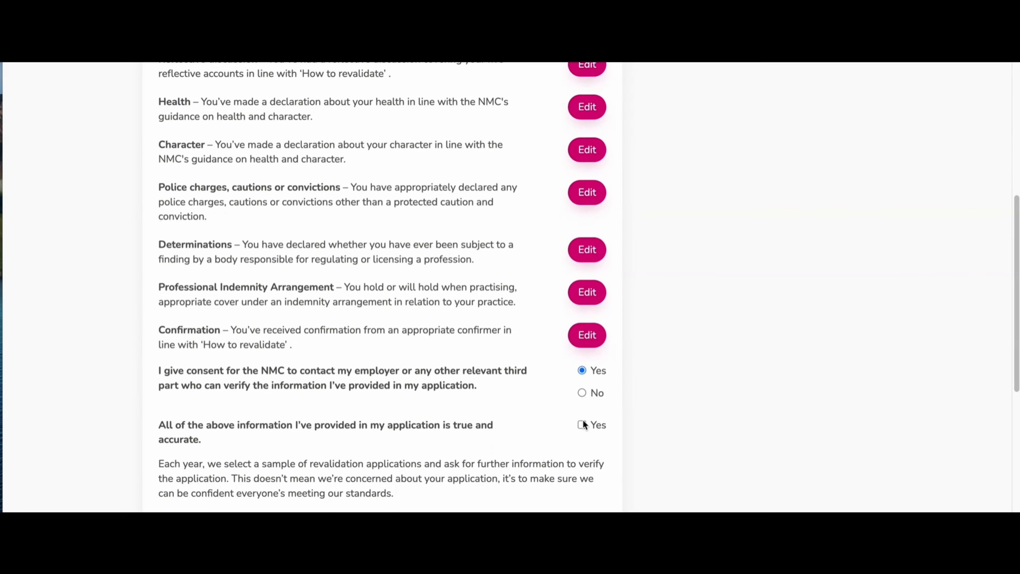
{"action": "scroll", "coordinate": [459, 431], "scroll_direction": "down", "scroll_amount": 1}
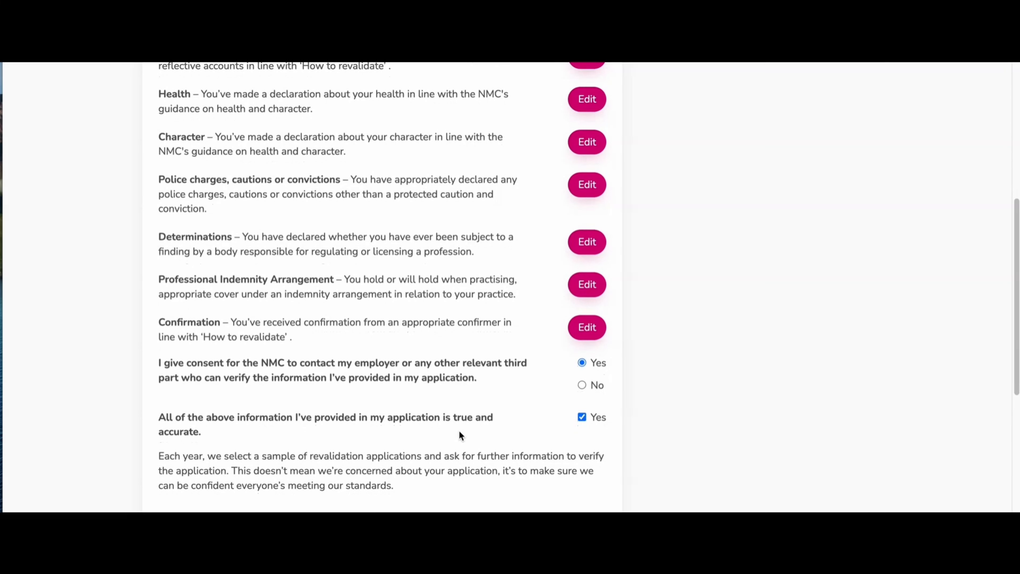
{"action": "scroll", "coordinate": [459, 431], "scroll_direction": "down", "scroll_amount": 1}
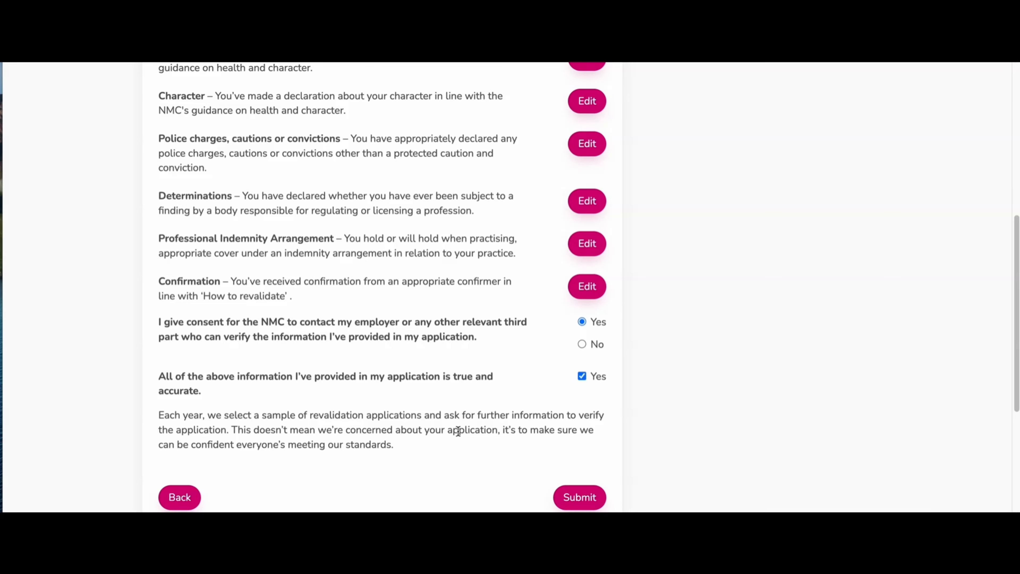
{"action": "scroll", "coordinate": [458, 431], "scroll_direction": "down", "scroll_amount": 1}
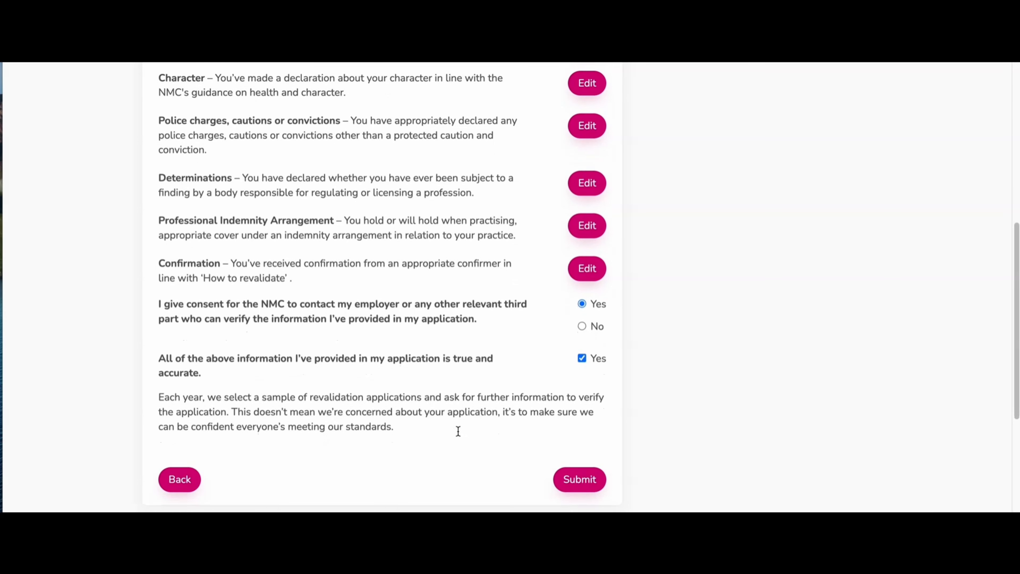
{"action": "left_click", "coordinate": [575, 484]}
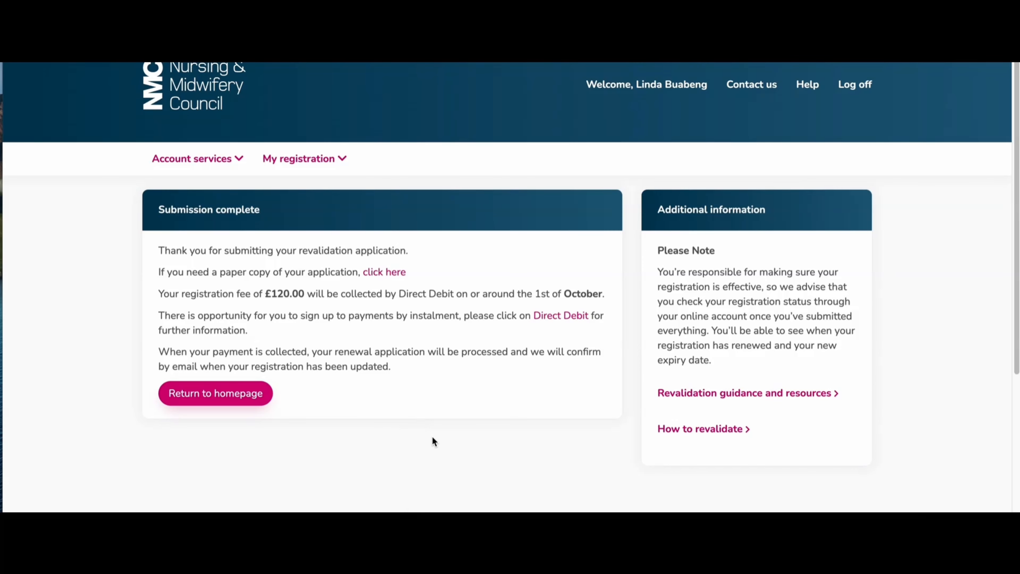
- Review the registration fee, Direct Debit and renewal information on the submission page
{"action": "scroll", "coordinate": [433, 438], "scroll_direction": "down", "scroll_amount": 1}
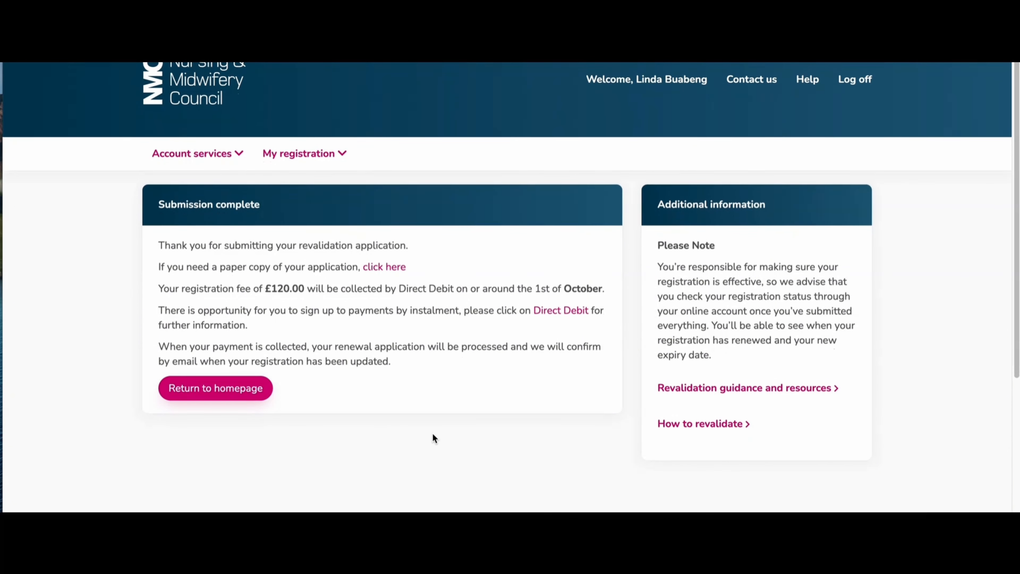
{"action": "scroll", "coordinate": [433, 438], "scroll_direction": "down", "scroll_amount": 1}
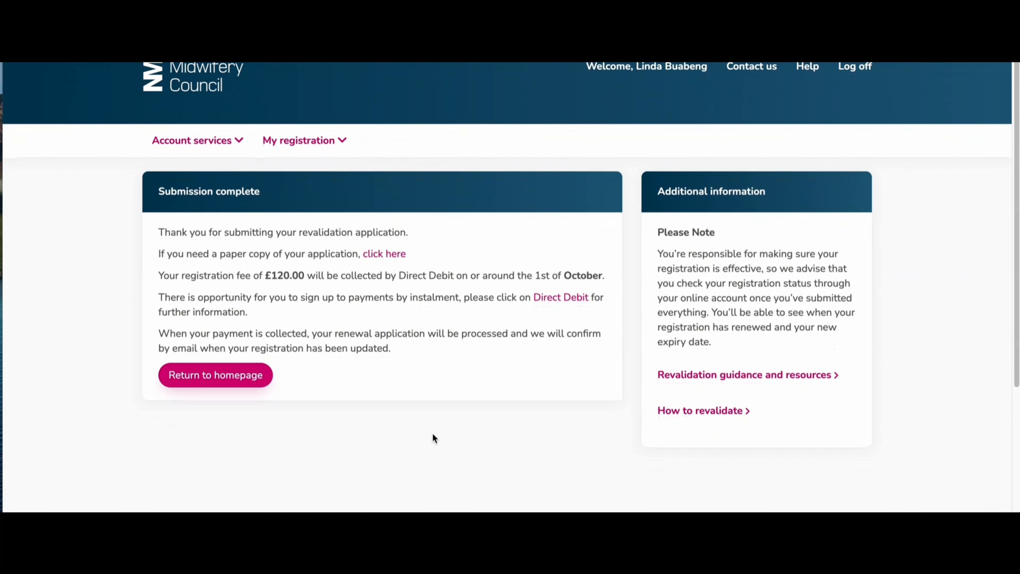
{"action": "scroll", "coordinate": [433, 434], "scroll_direction": "down", "scroll_amount": 1}
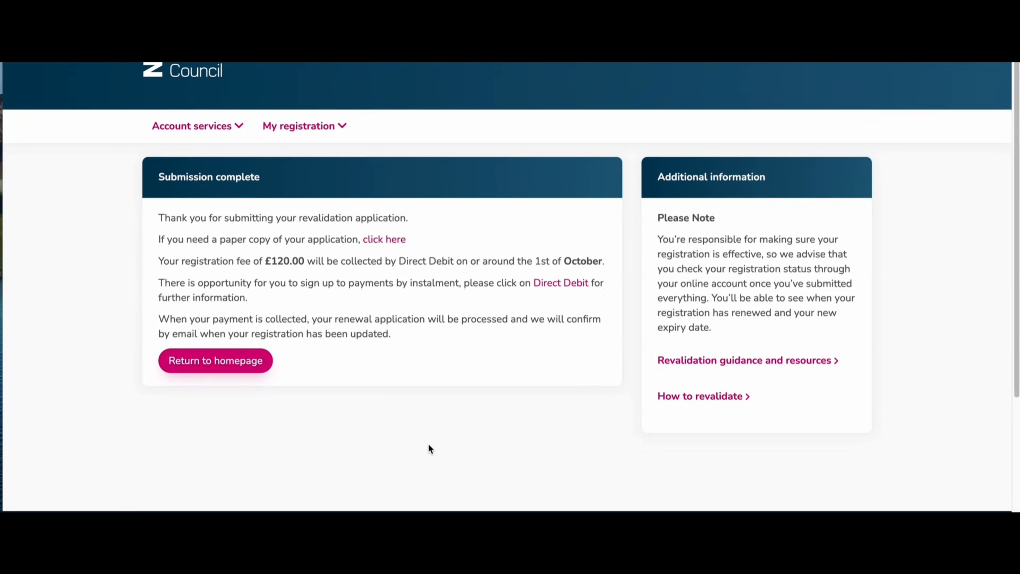